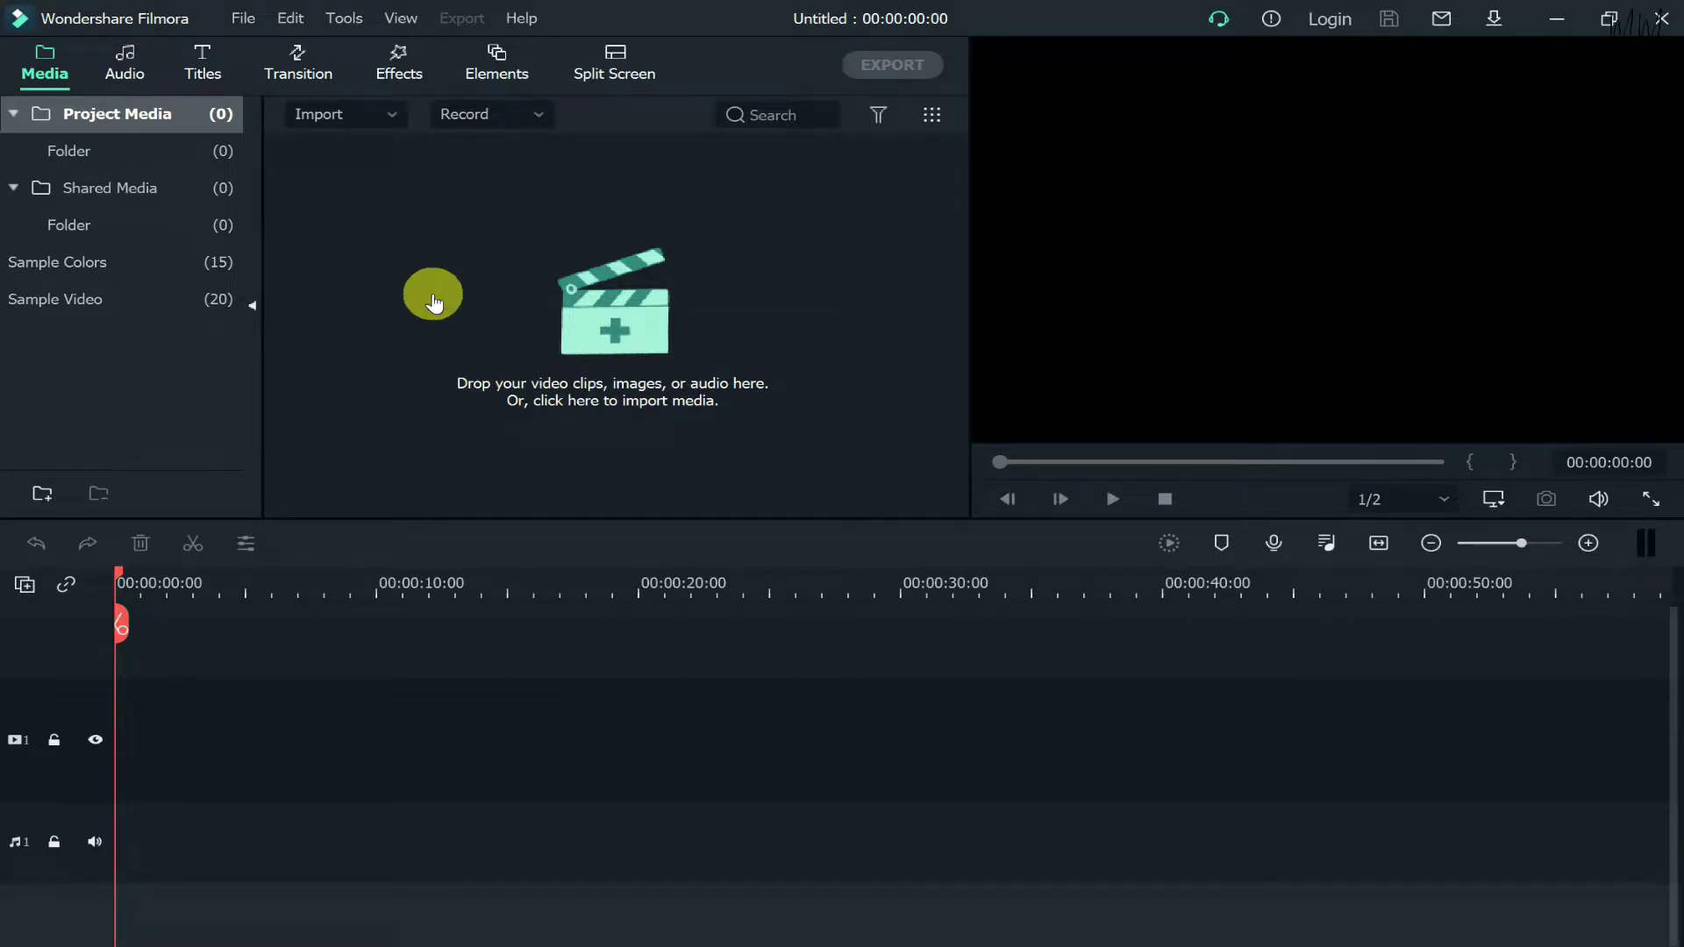
Open the saved project 'M and MM PTE' from the Filmora projects folder.
left_click(243, 19)
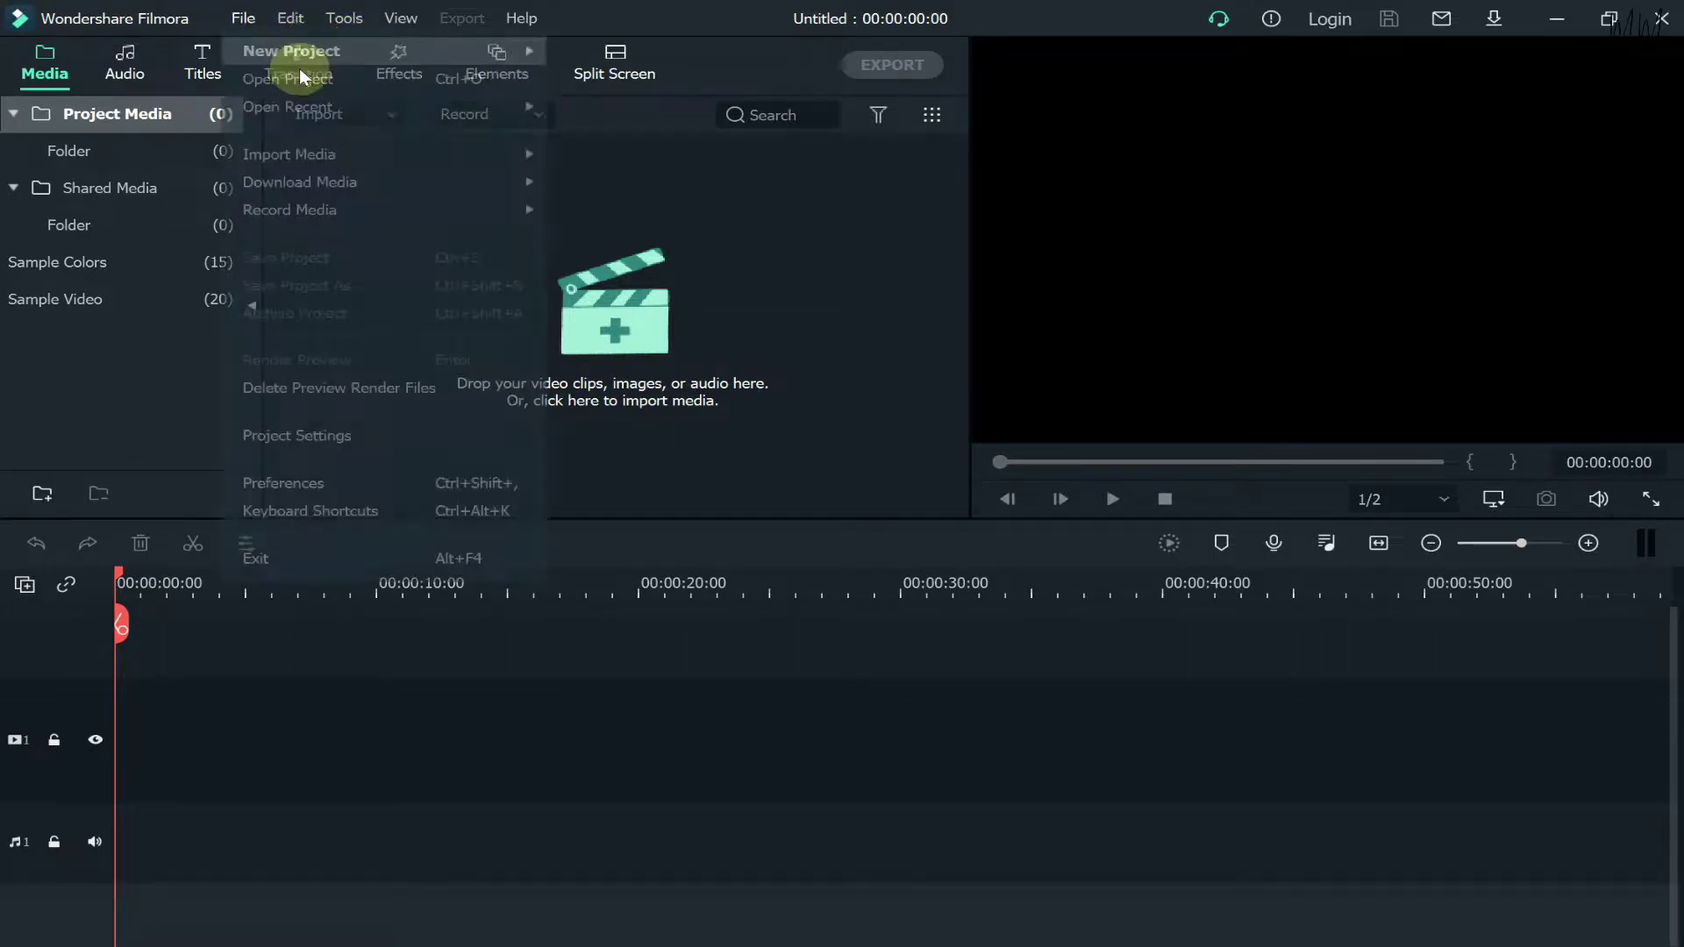
left_click(303, 86)
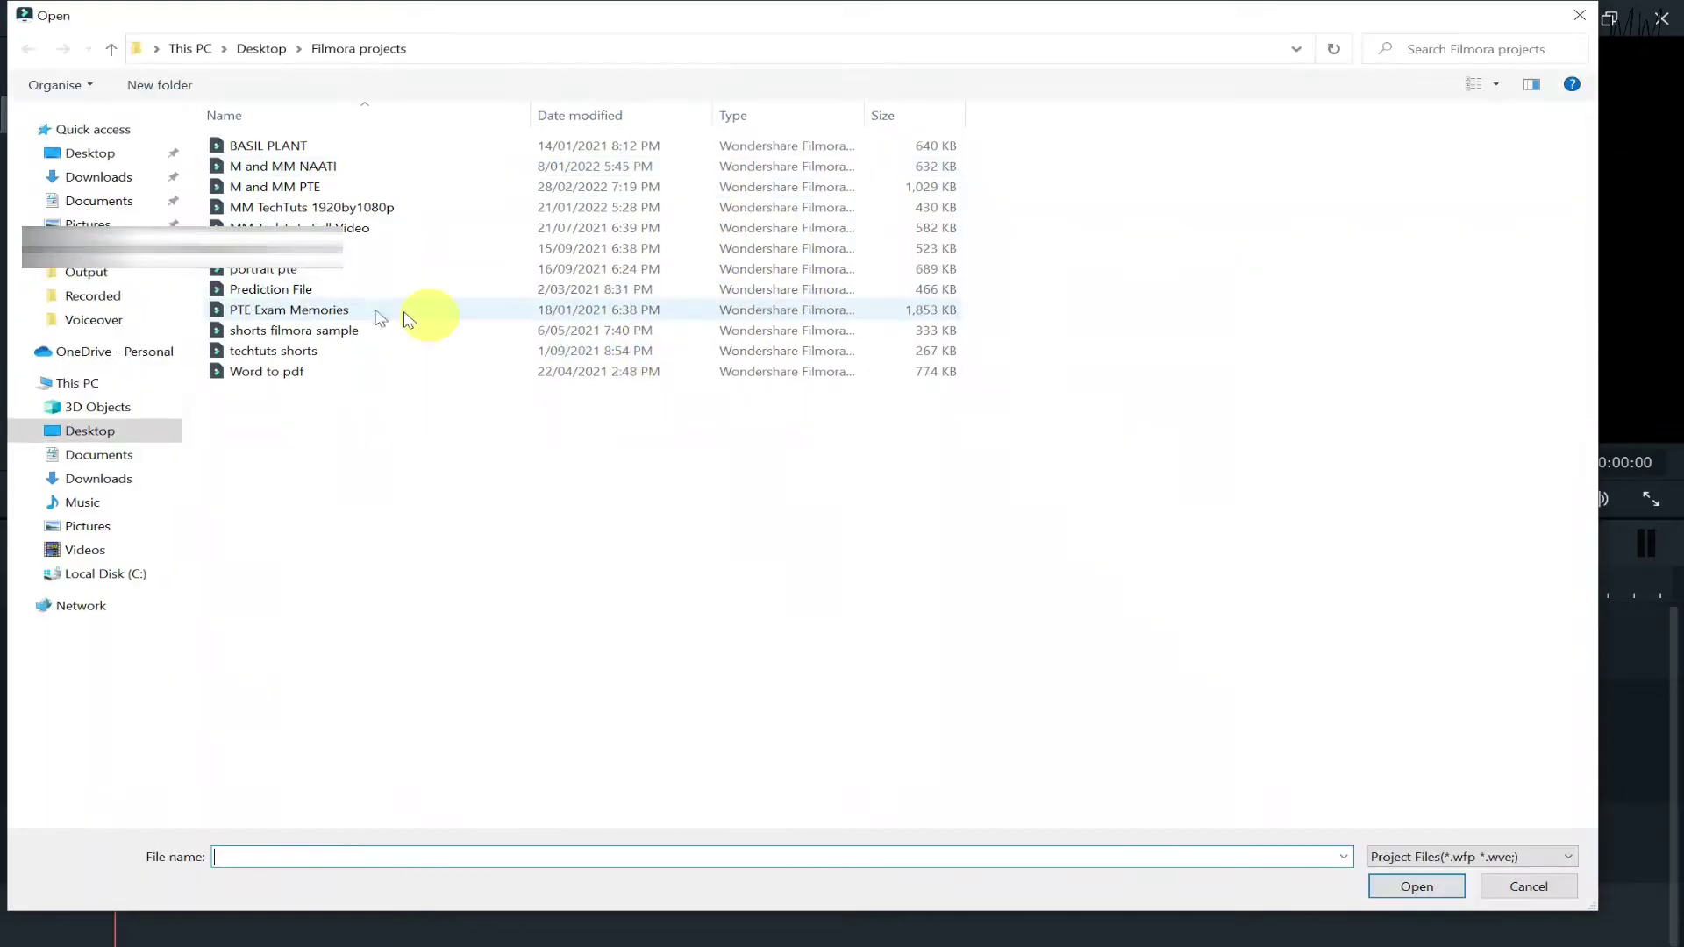
double_click(317, 186)
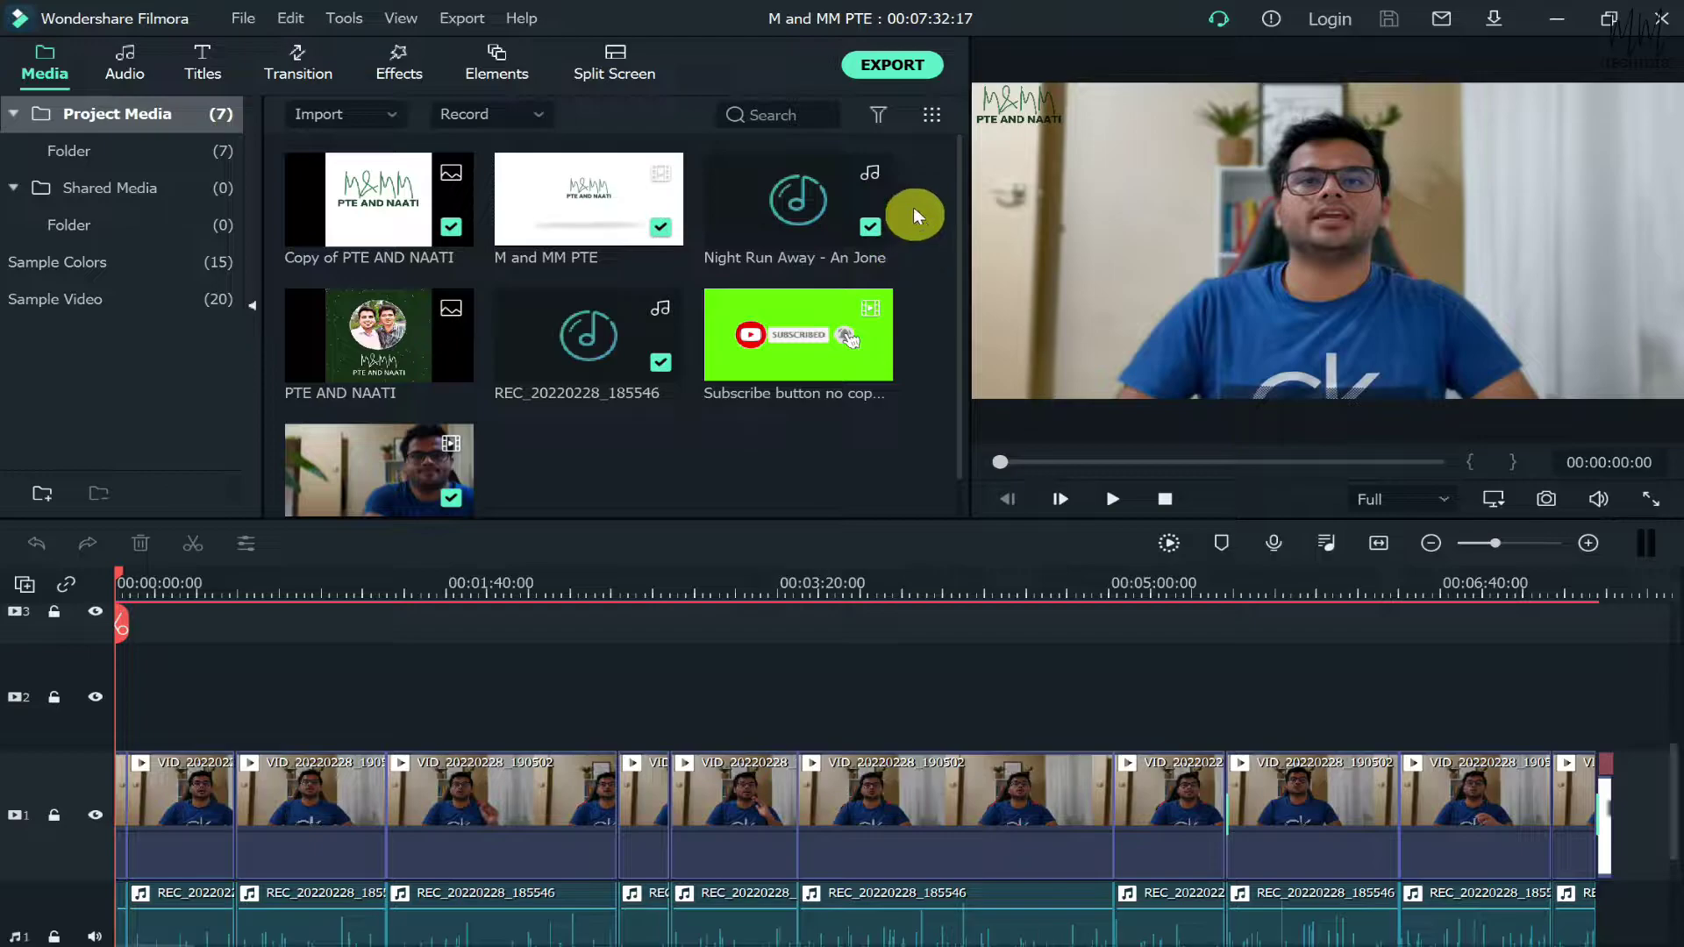
scroll(672, 361, "down", 1)
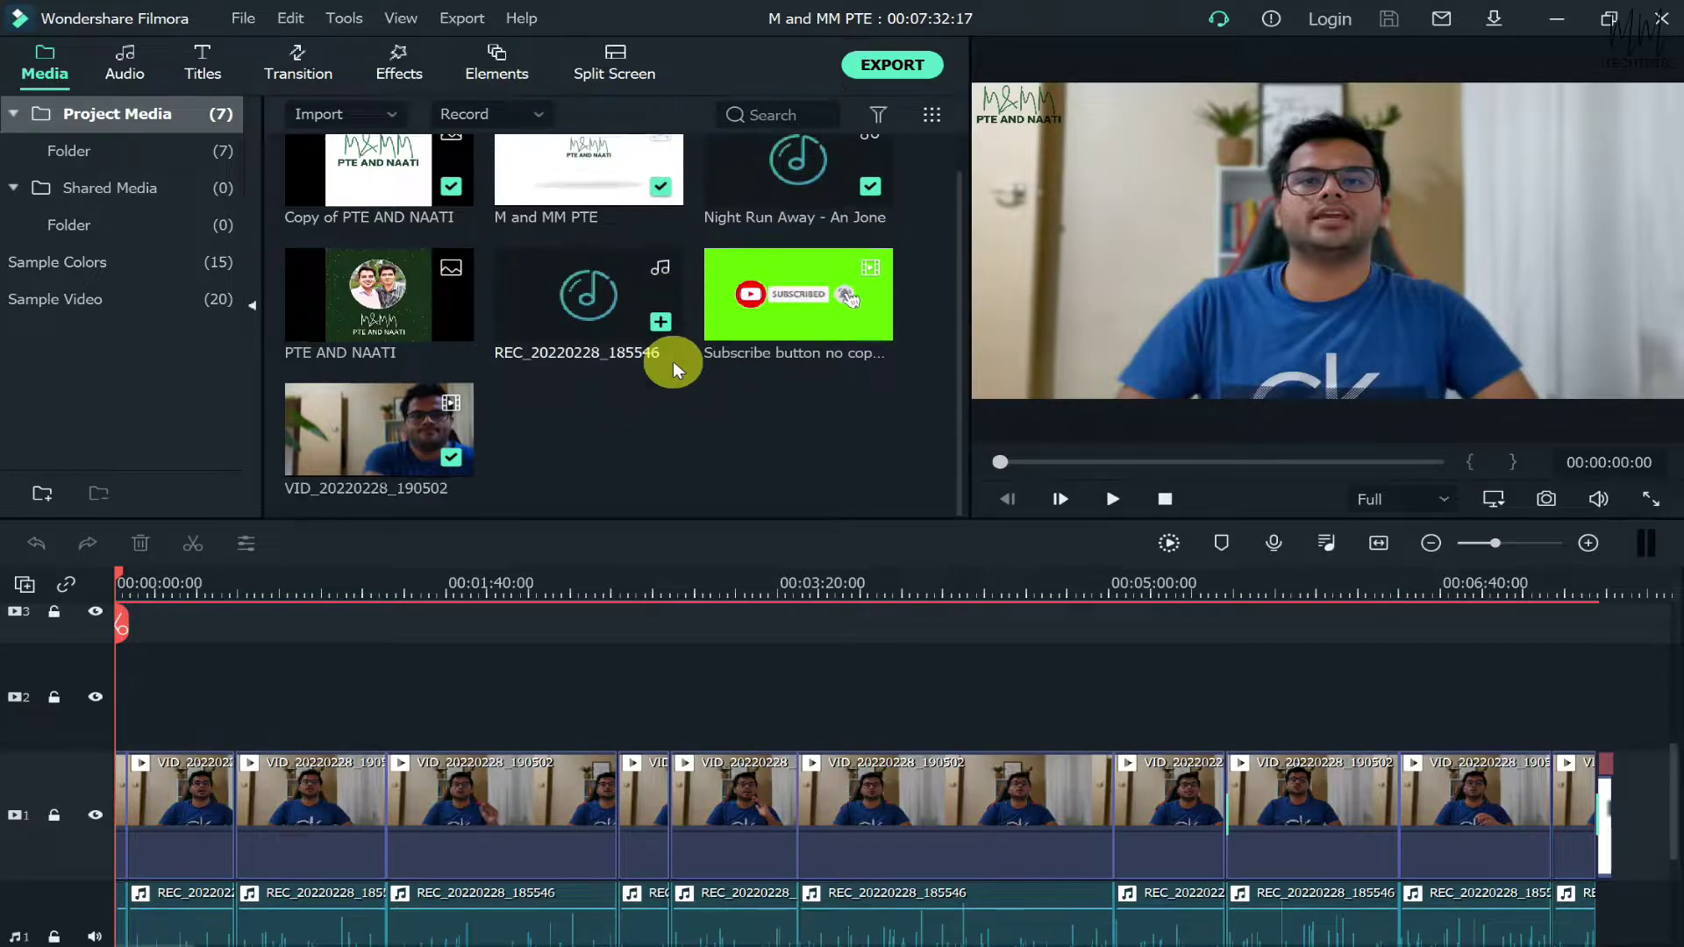
scroll(673, 721, "down", 3)
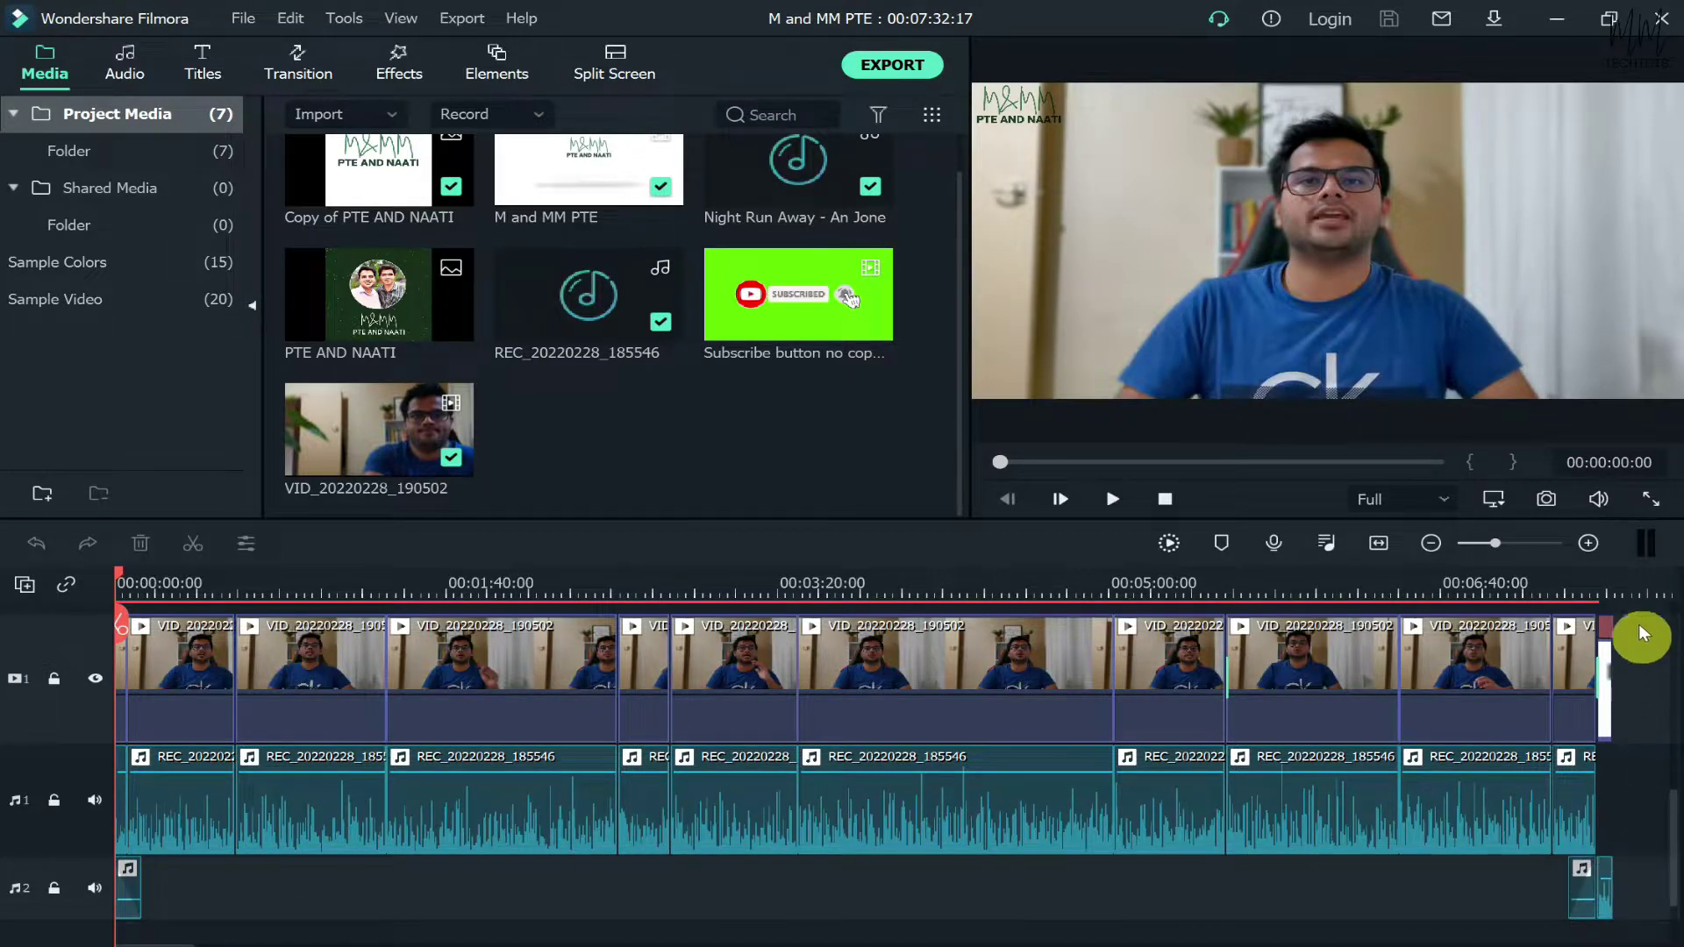
left_click(1607, 586)
left_click_drag(1607, 579, 120, 581)
scroll(435, 709, "up", 5)
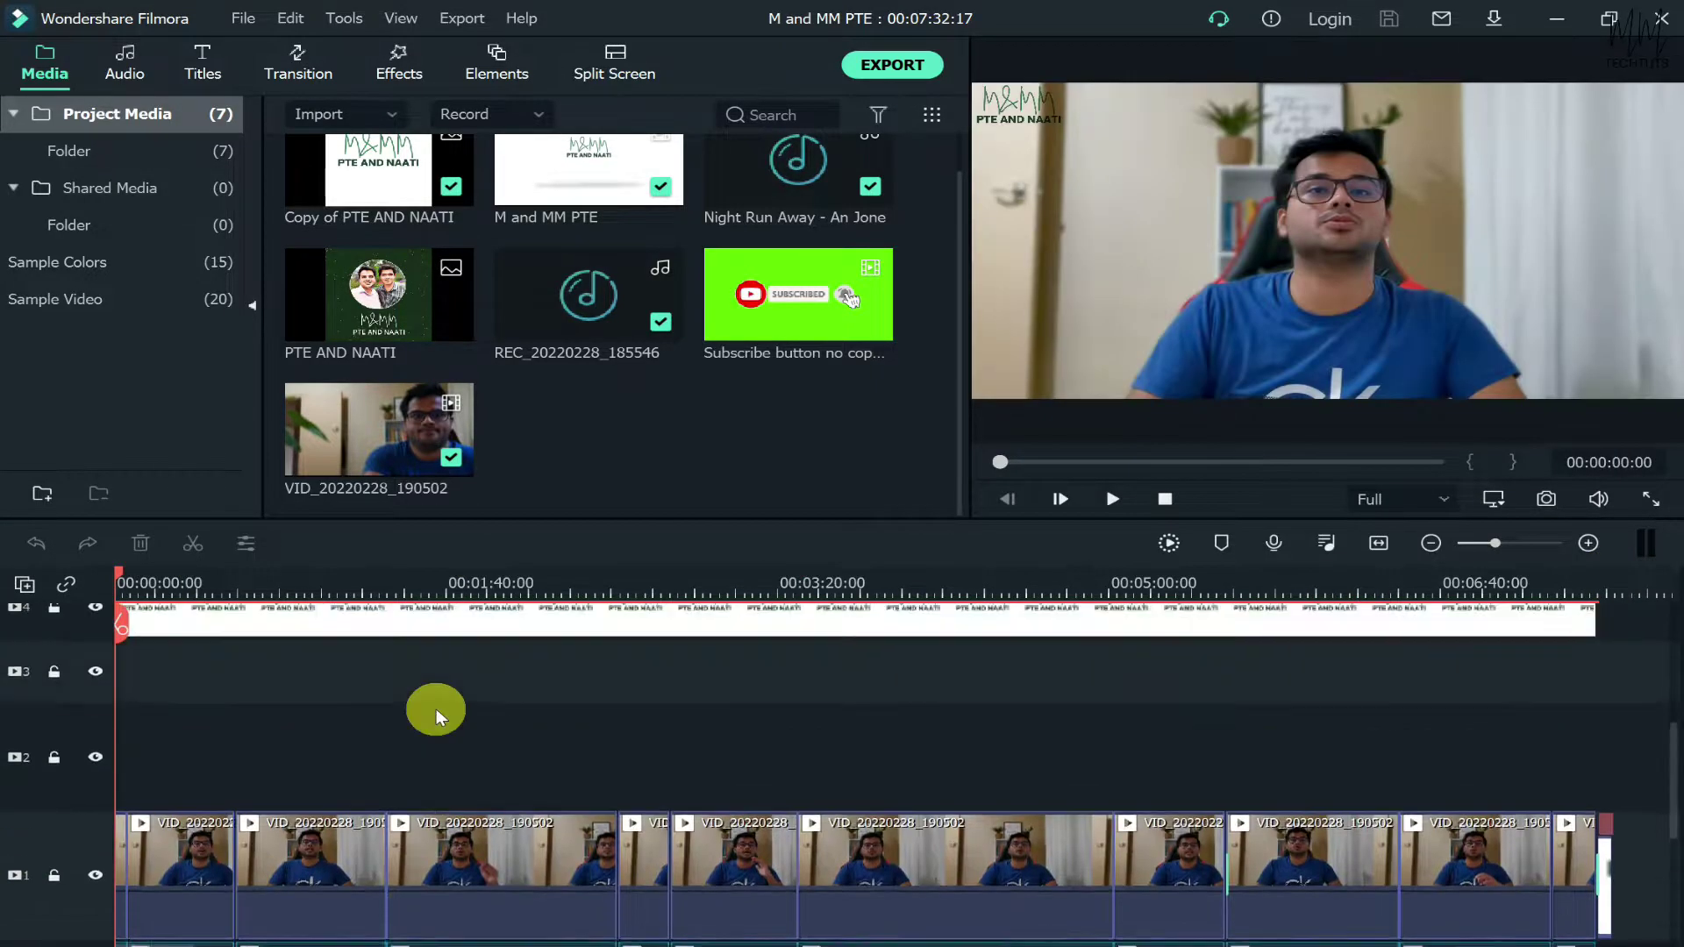
scroll(435, 715, "up", 2)
left_click(149, 583)
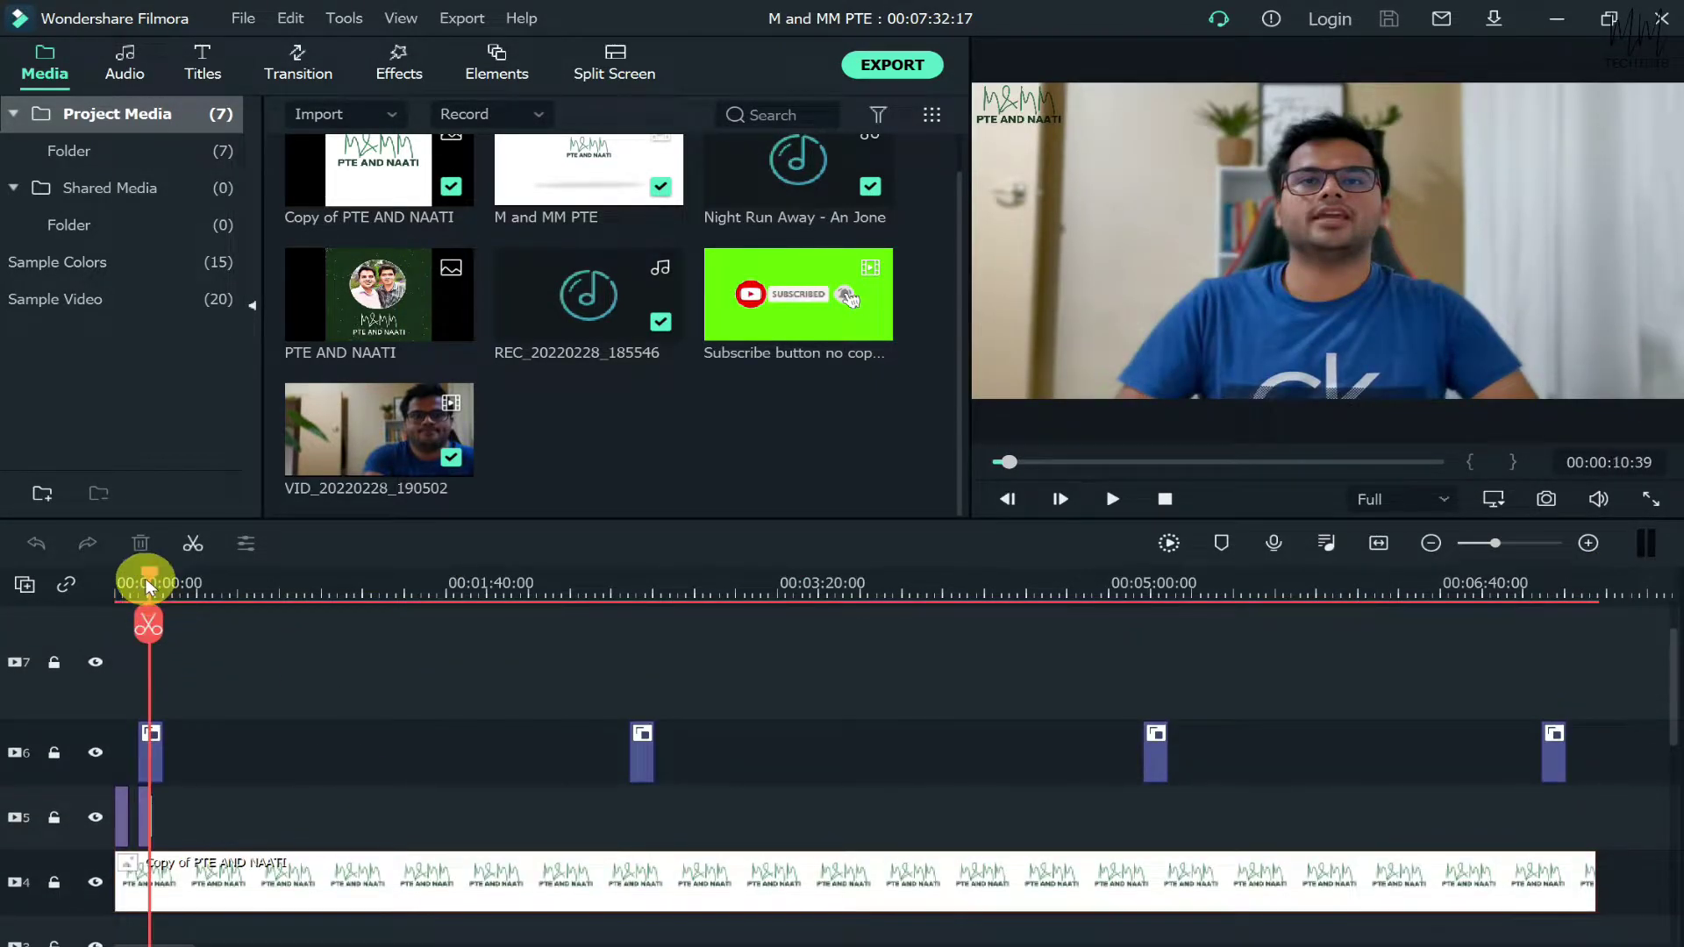
left_click_drag(149, 582, 4, 598)
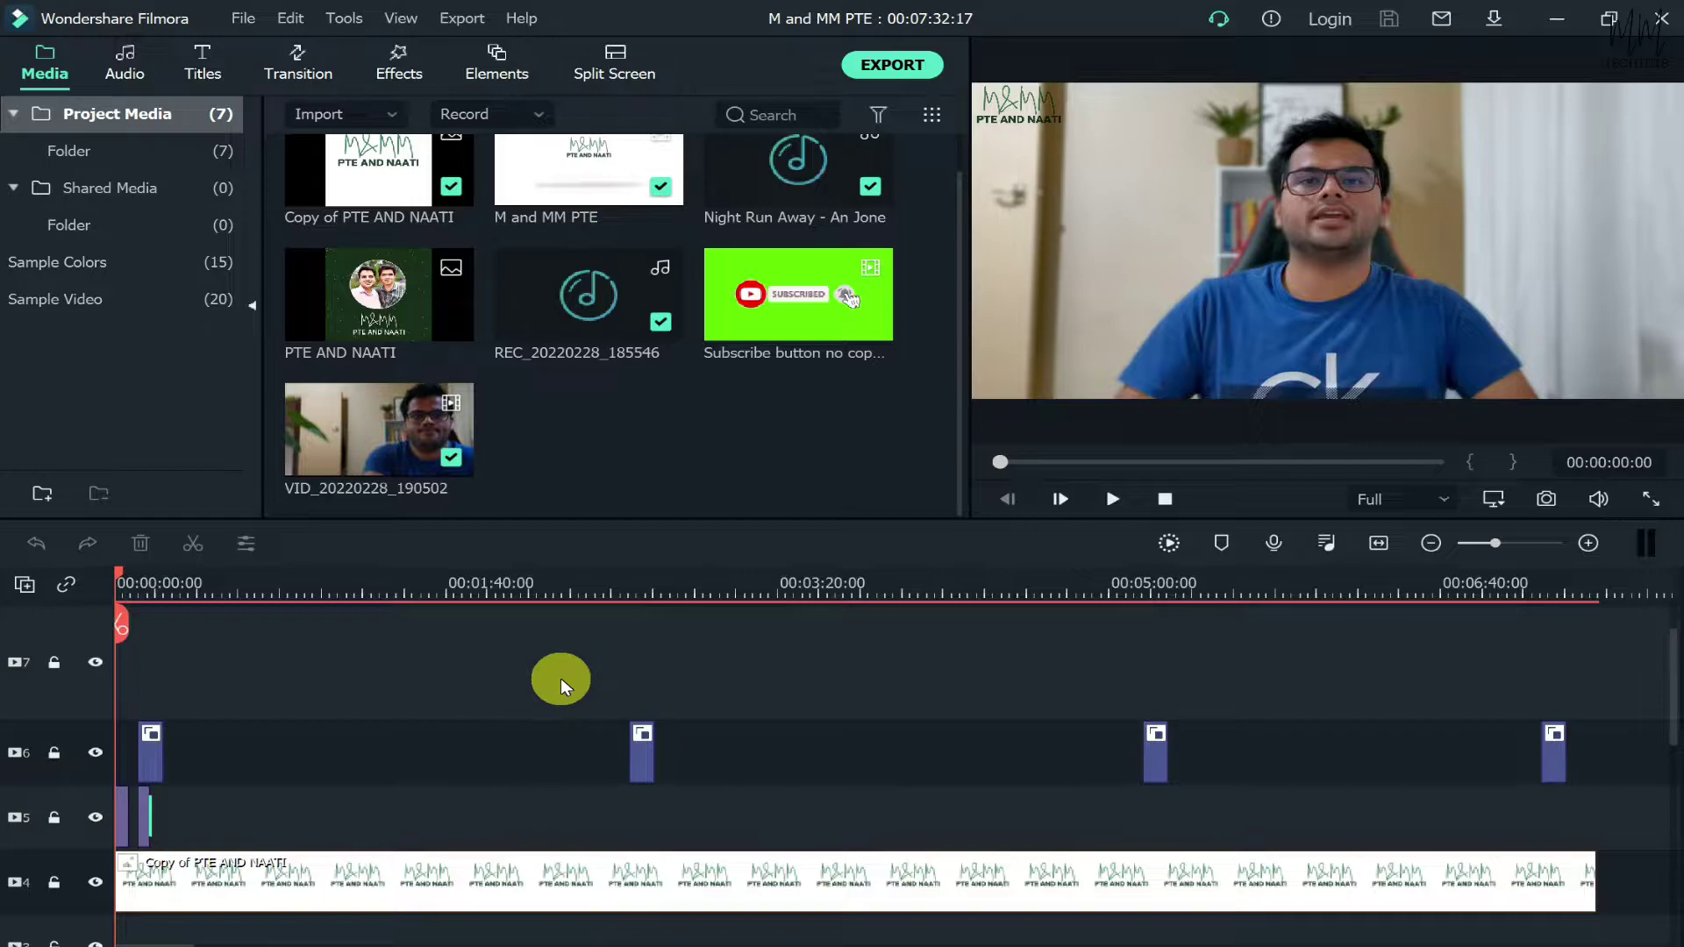
scroll(560, 677, "down", 2)
Remove VID_20220228_190502 and REC_20220228_185546 from both the library and timeline.
left_click(367, 424)
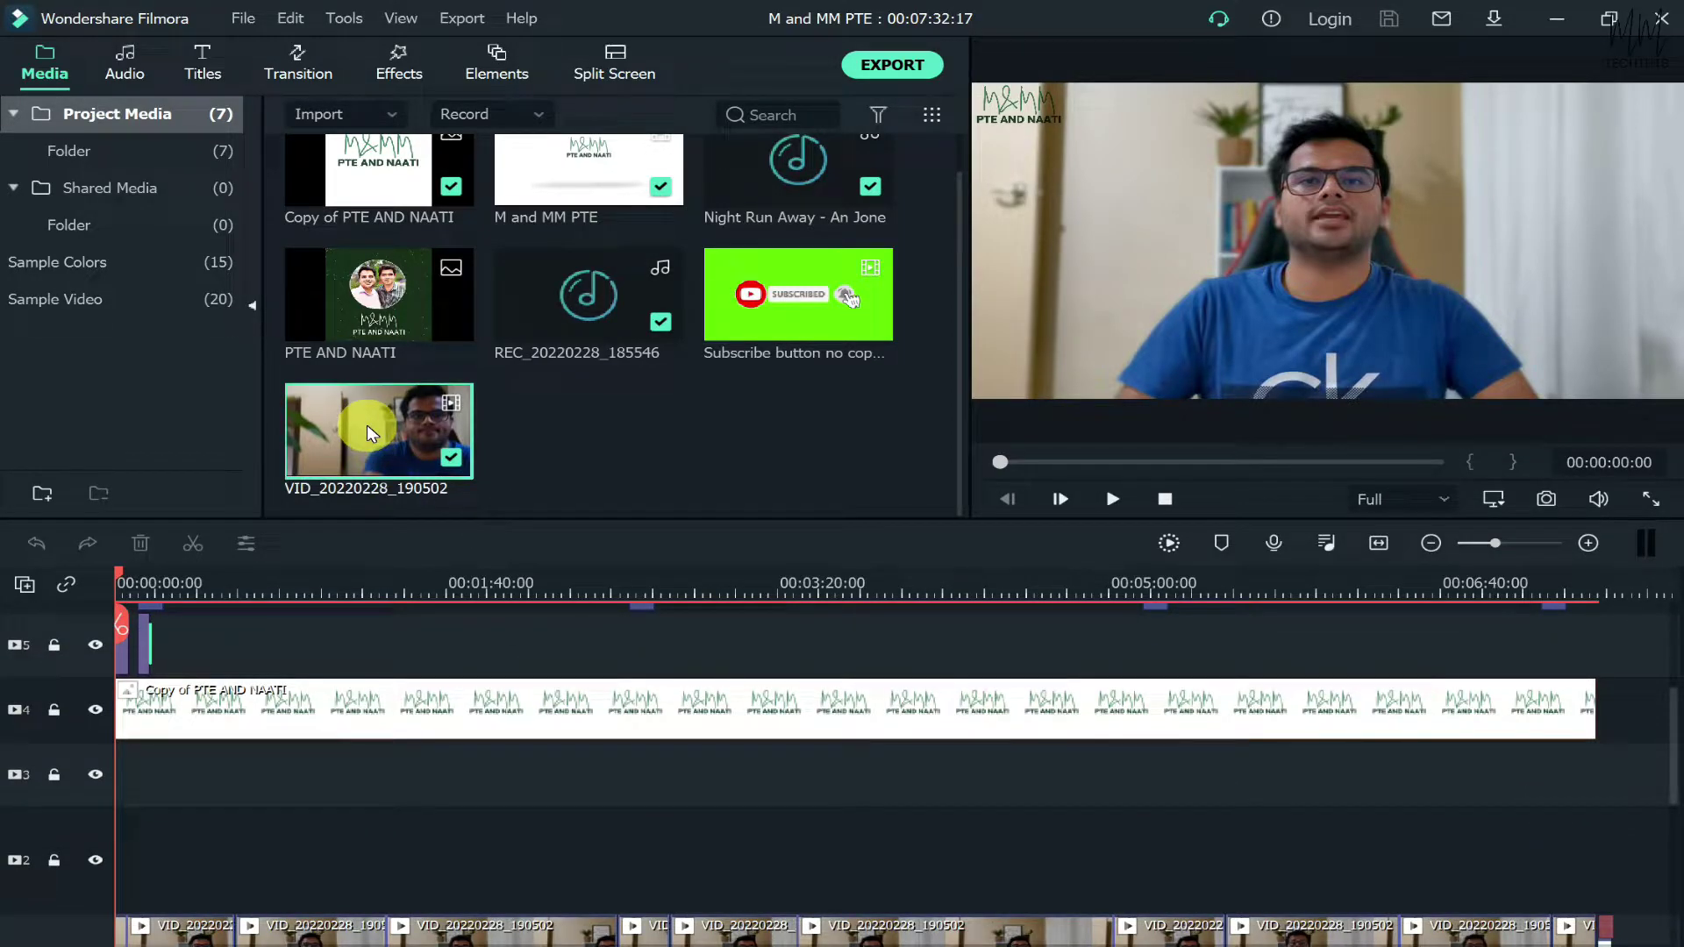
key("Delete")
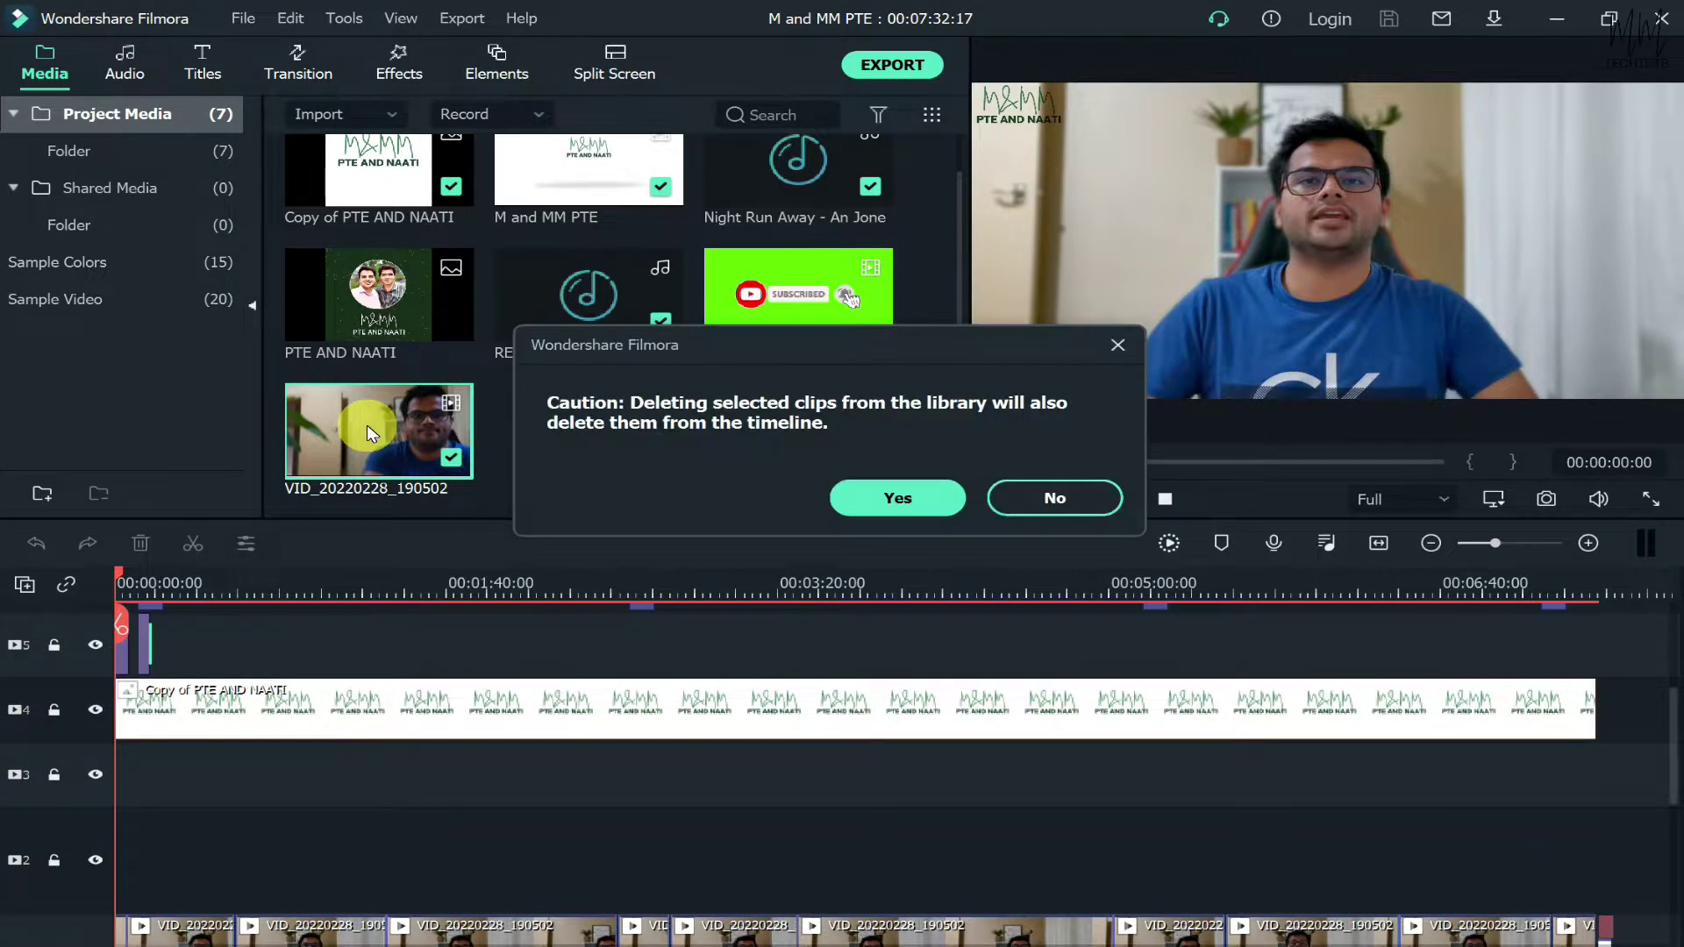
key("Return")
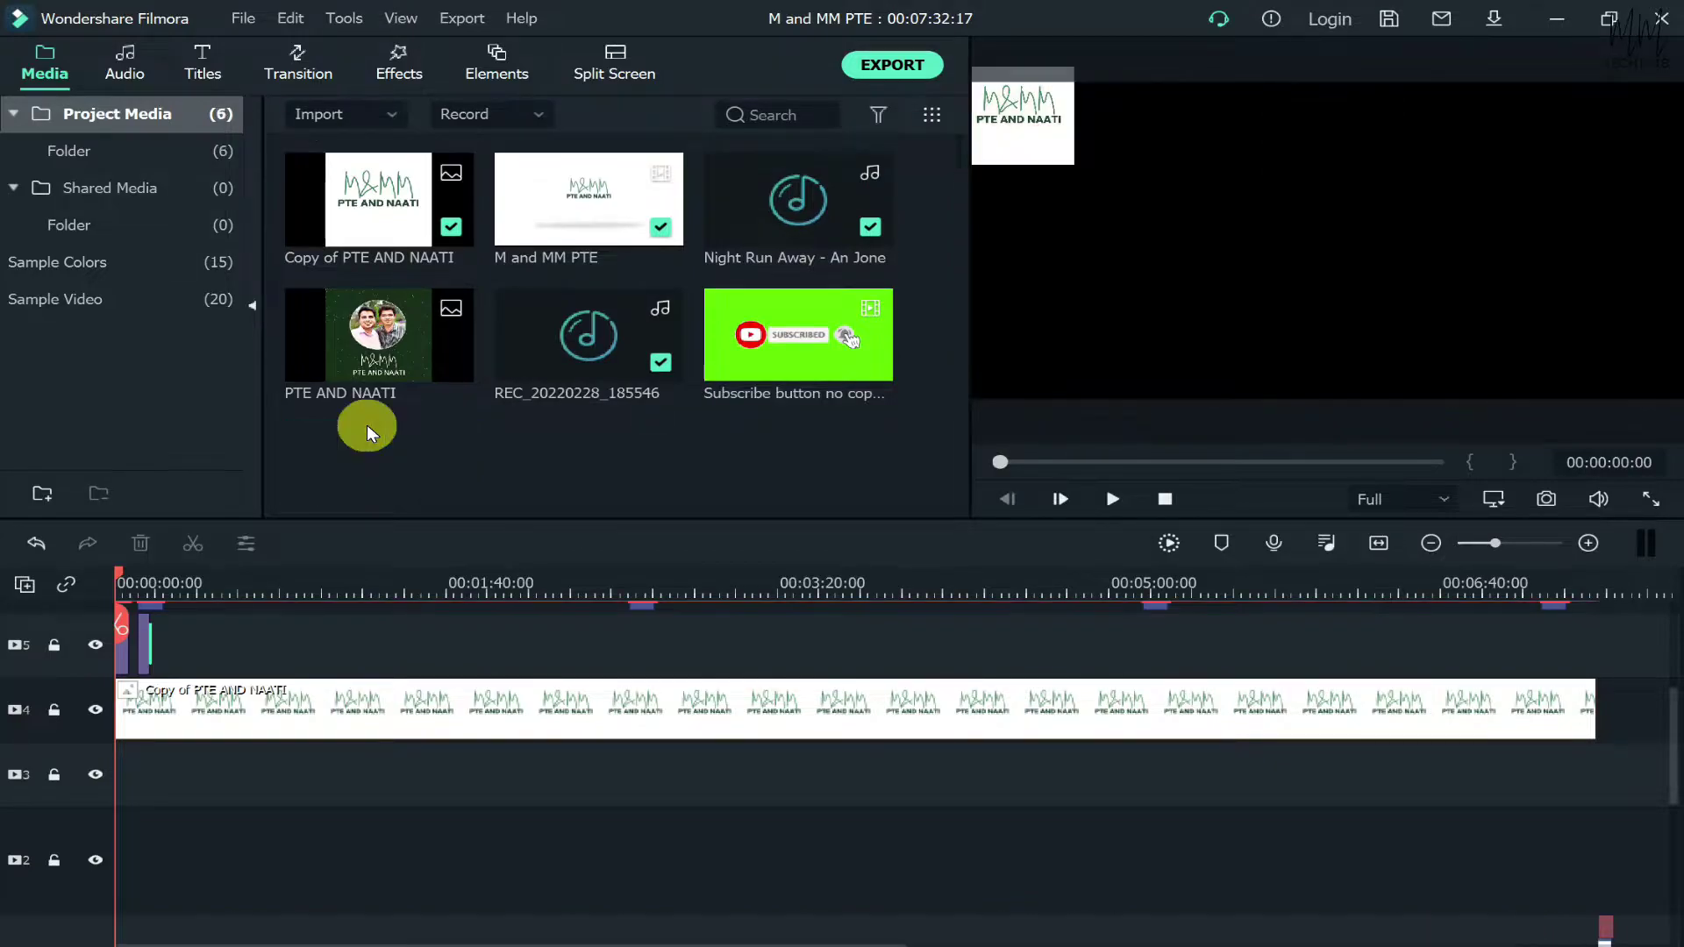
key("Delete")
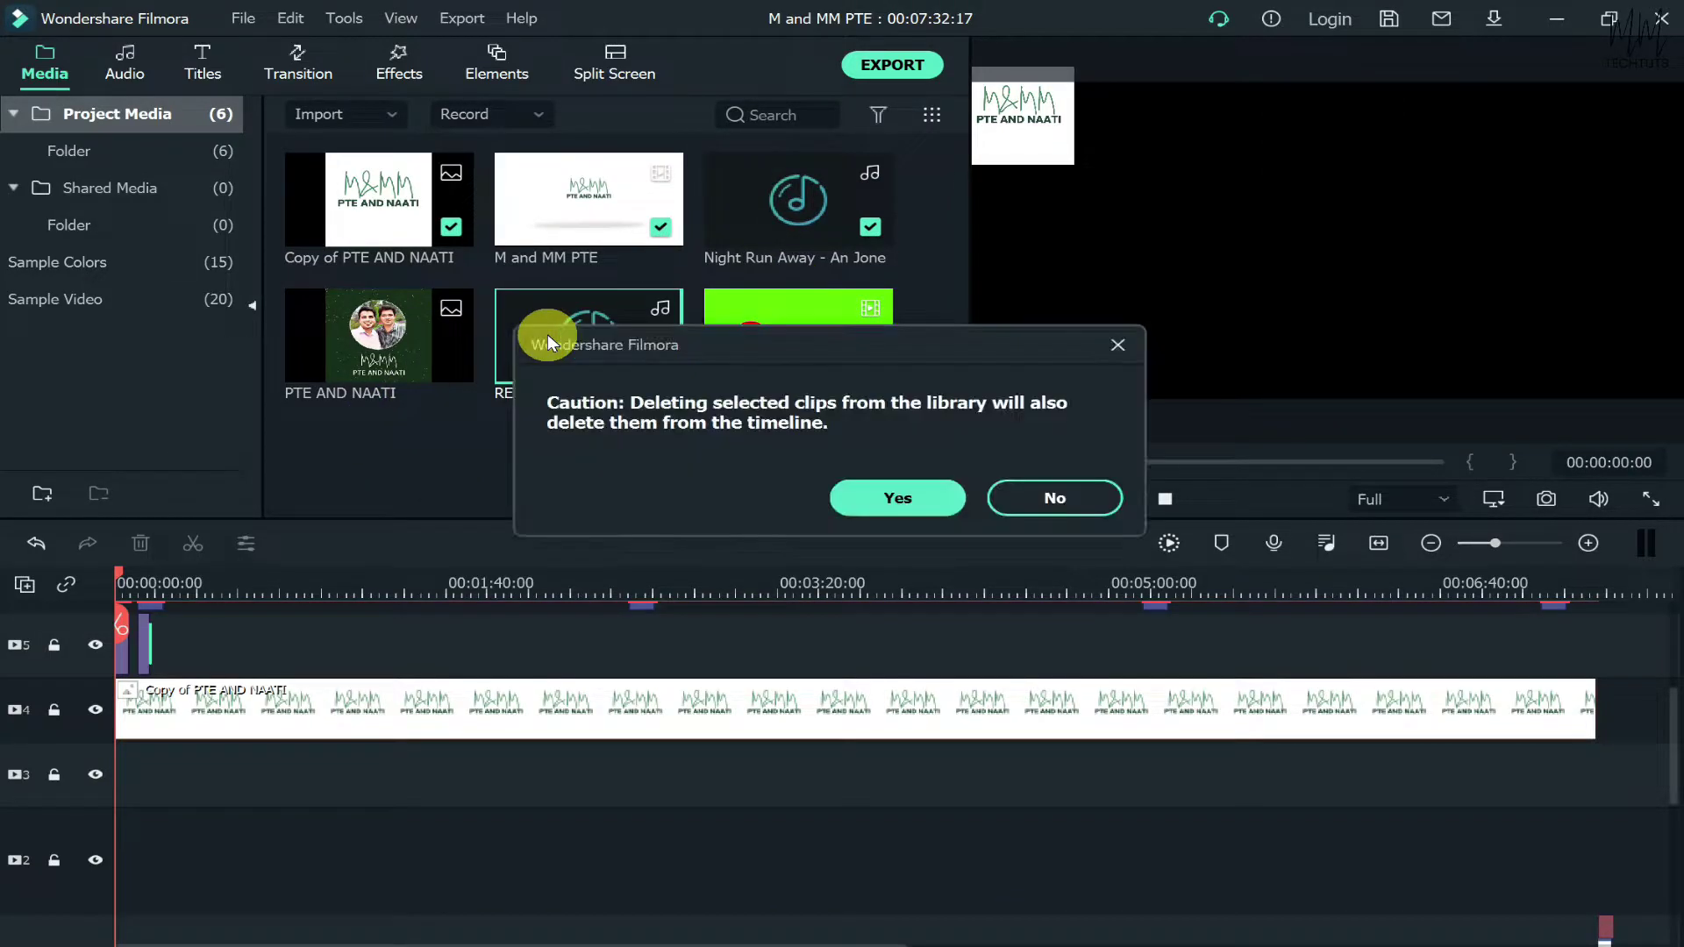
key("Return")
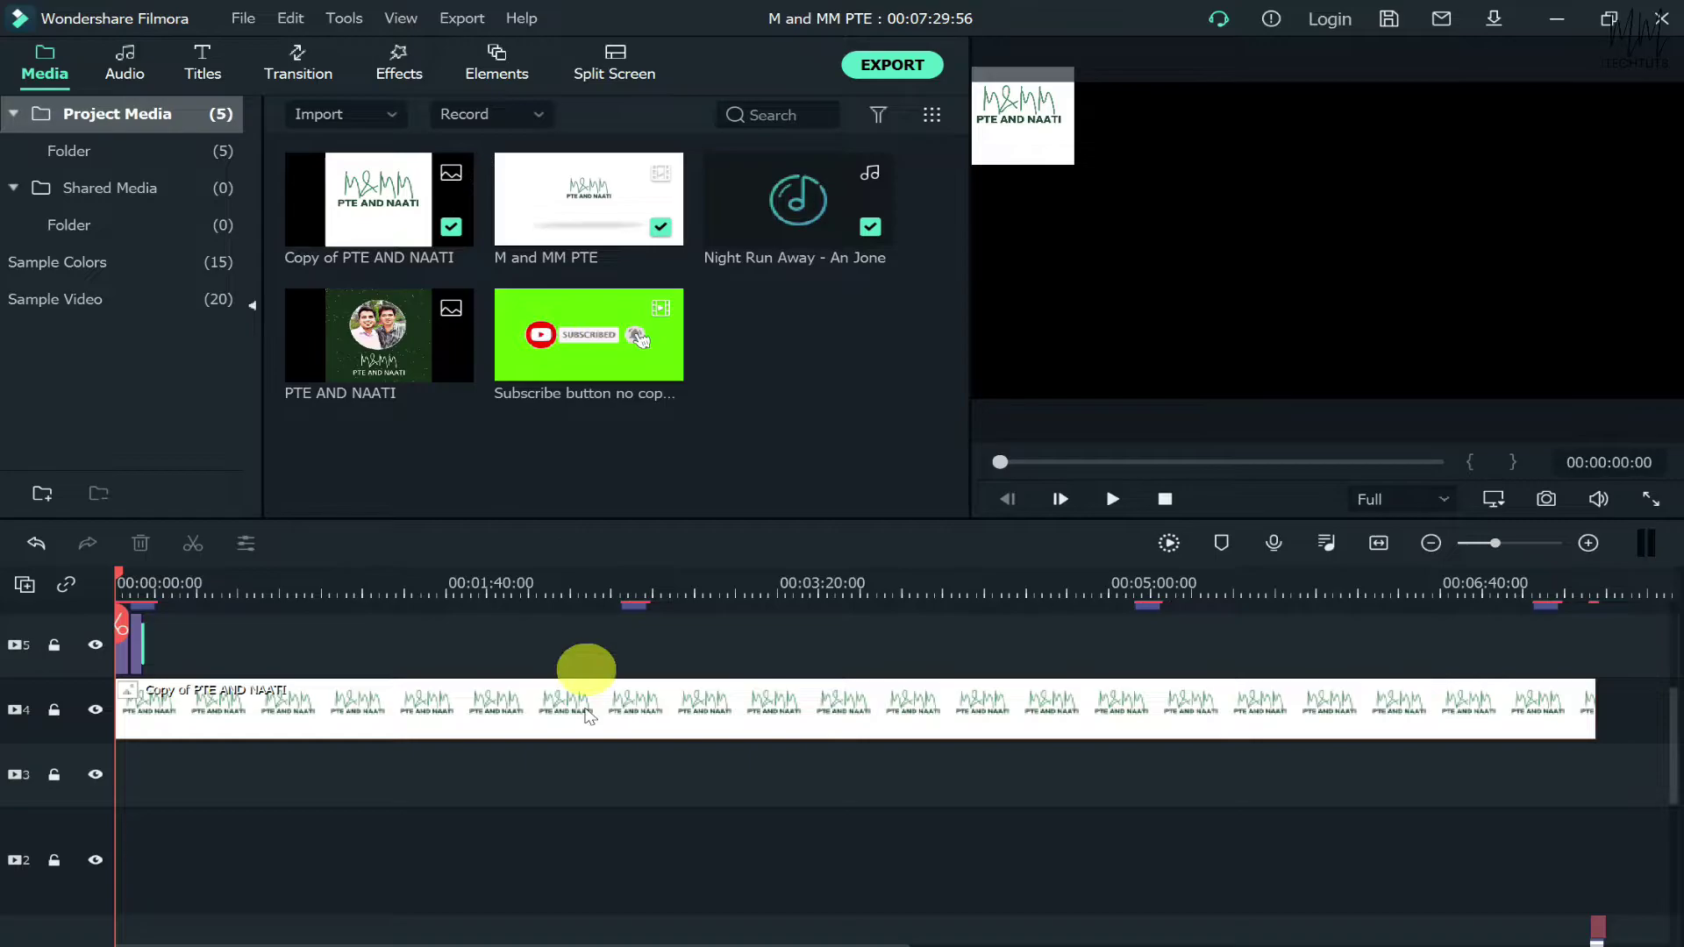
Select the small track-6 overlay clip near 2:35, then switch to the Chrome shortcuts guide.
scroll(572, 781, "down", 5)
scroll(576, 794, "up", 5)
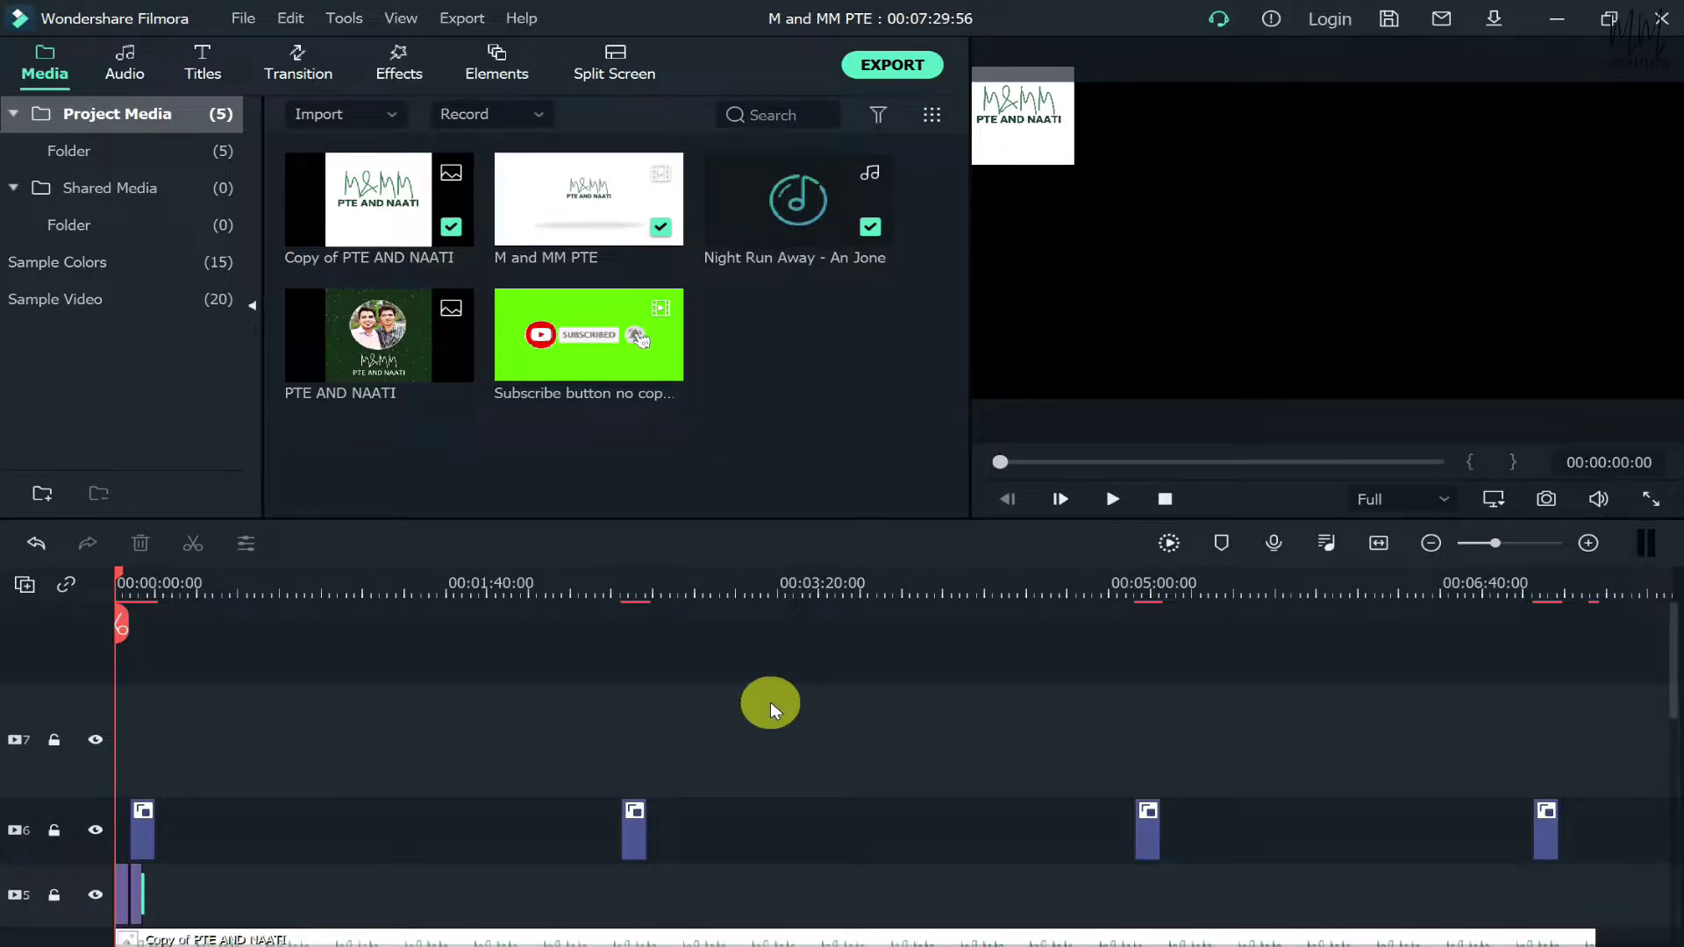
scroll(770, 703, "down", 2)
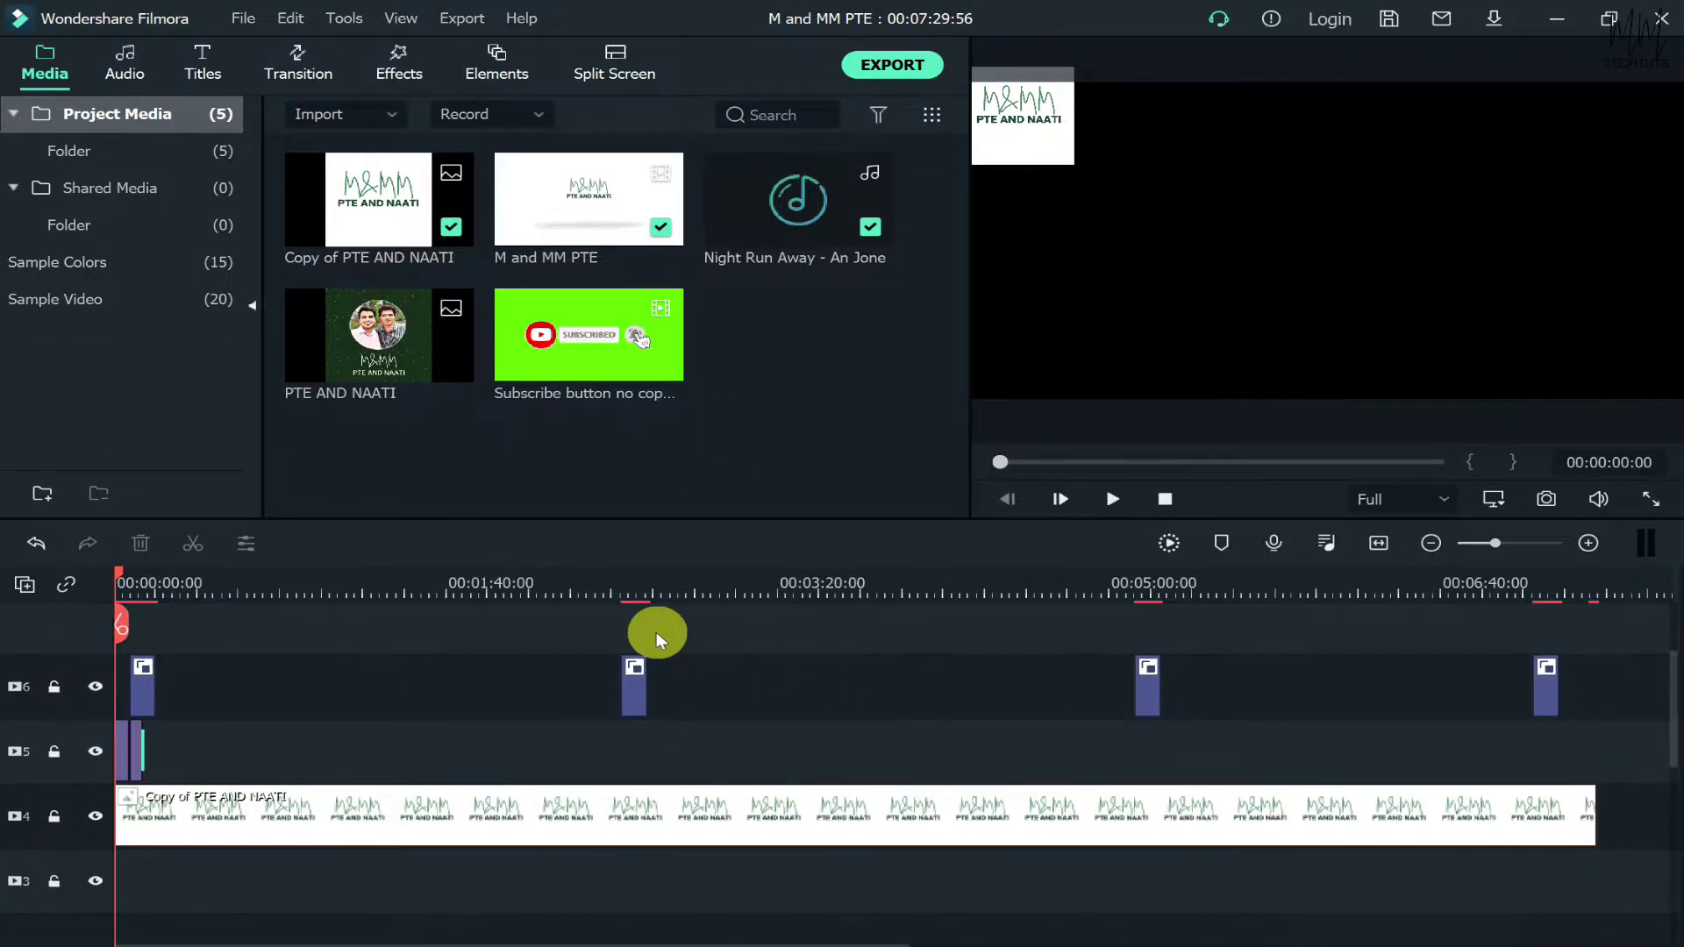
left_click(628, 589)
left_click(640, 680)
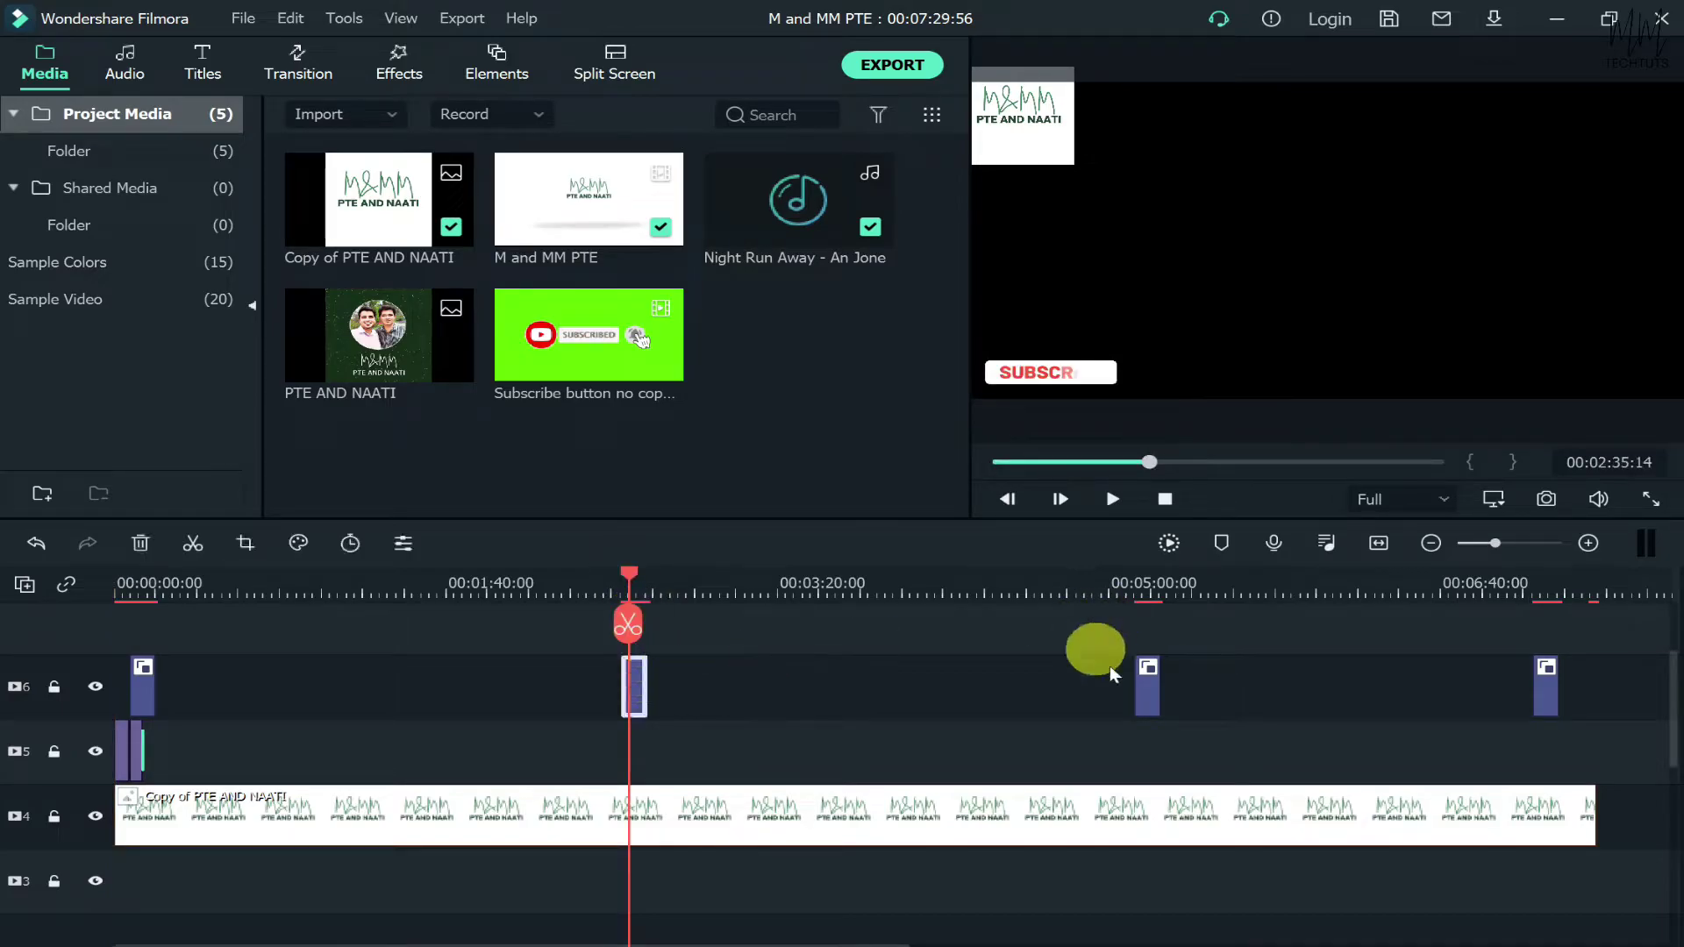
scroll(945, 809, "down", 2)
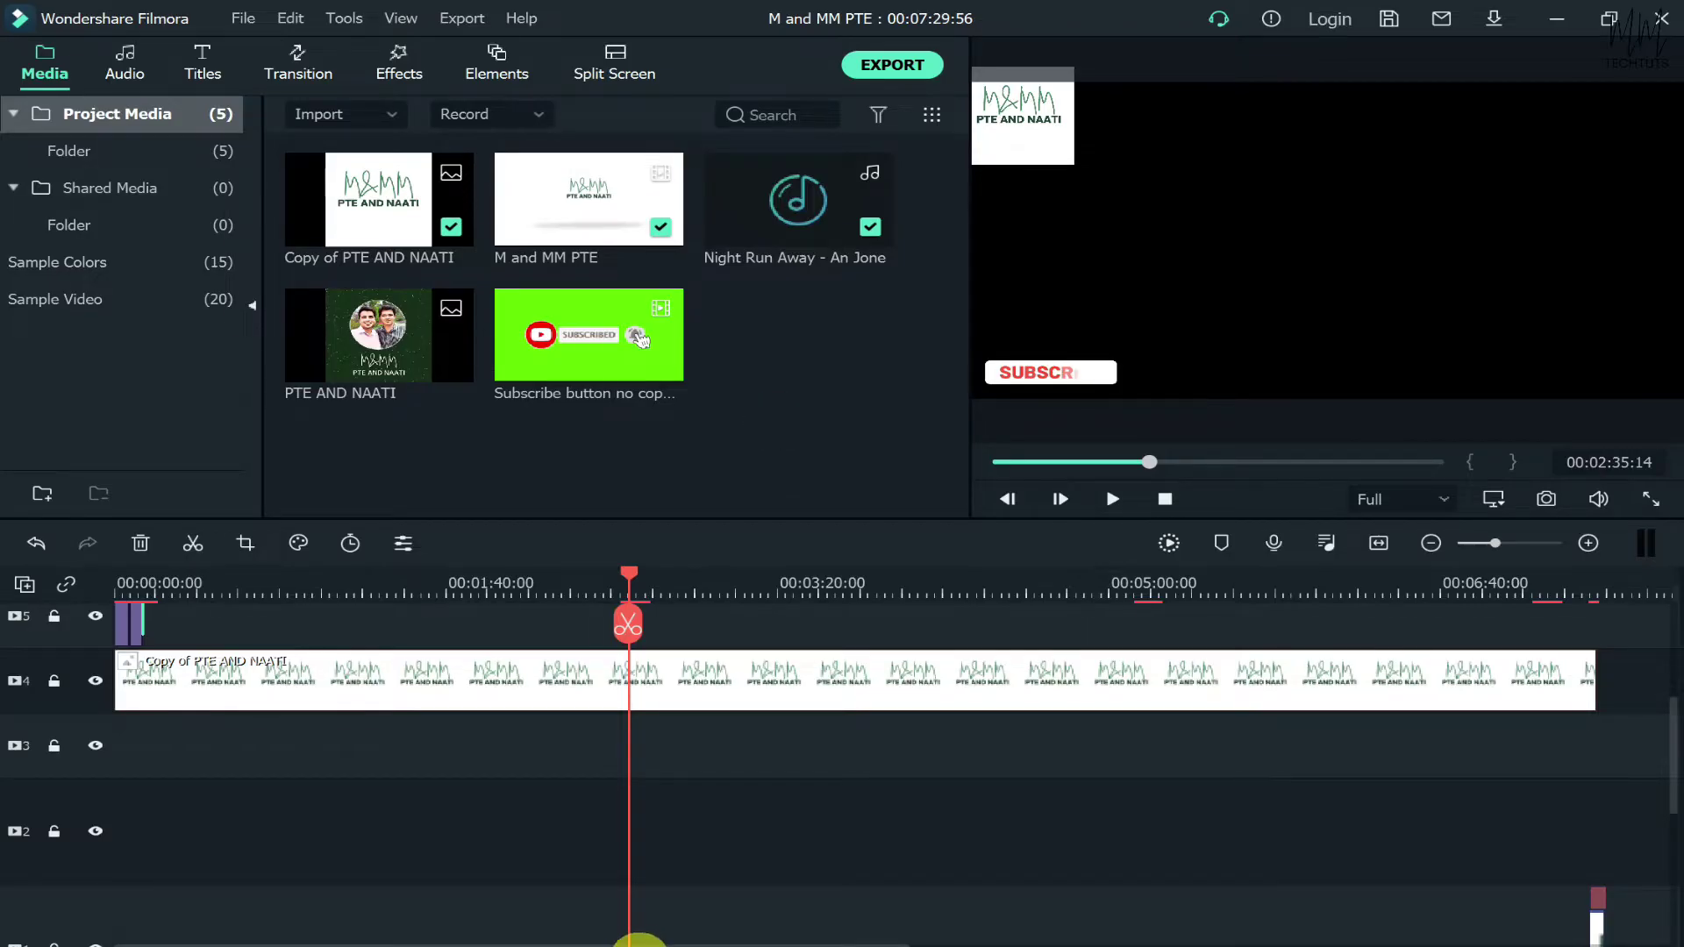
left_click(628, 932)
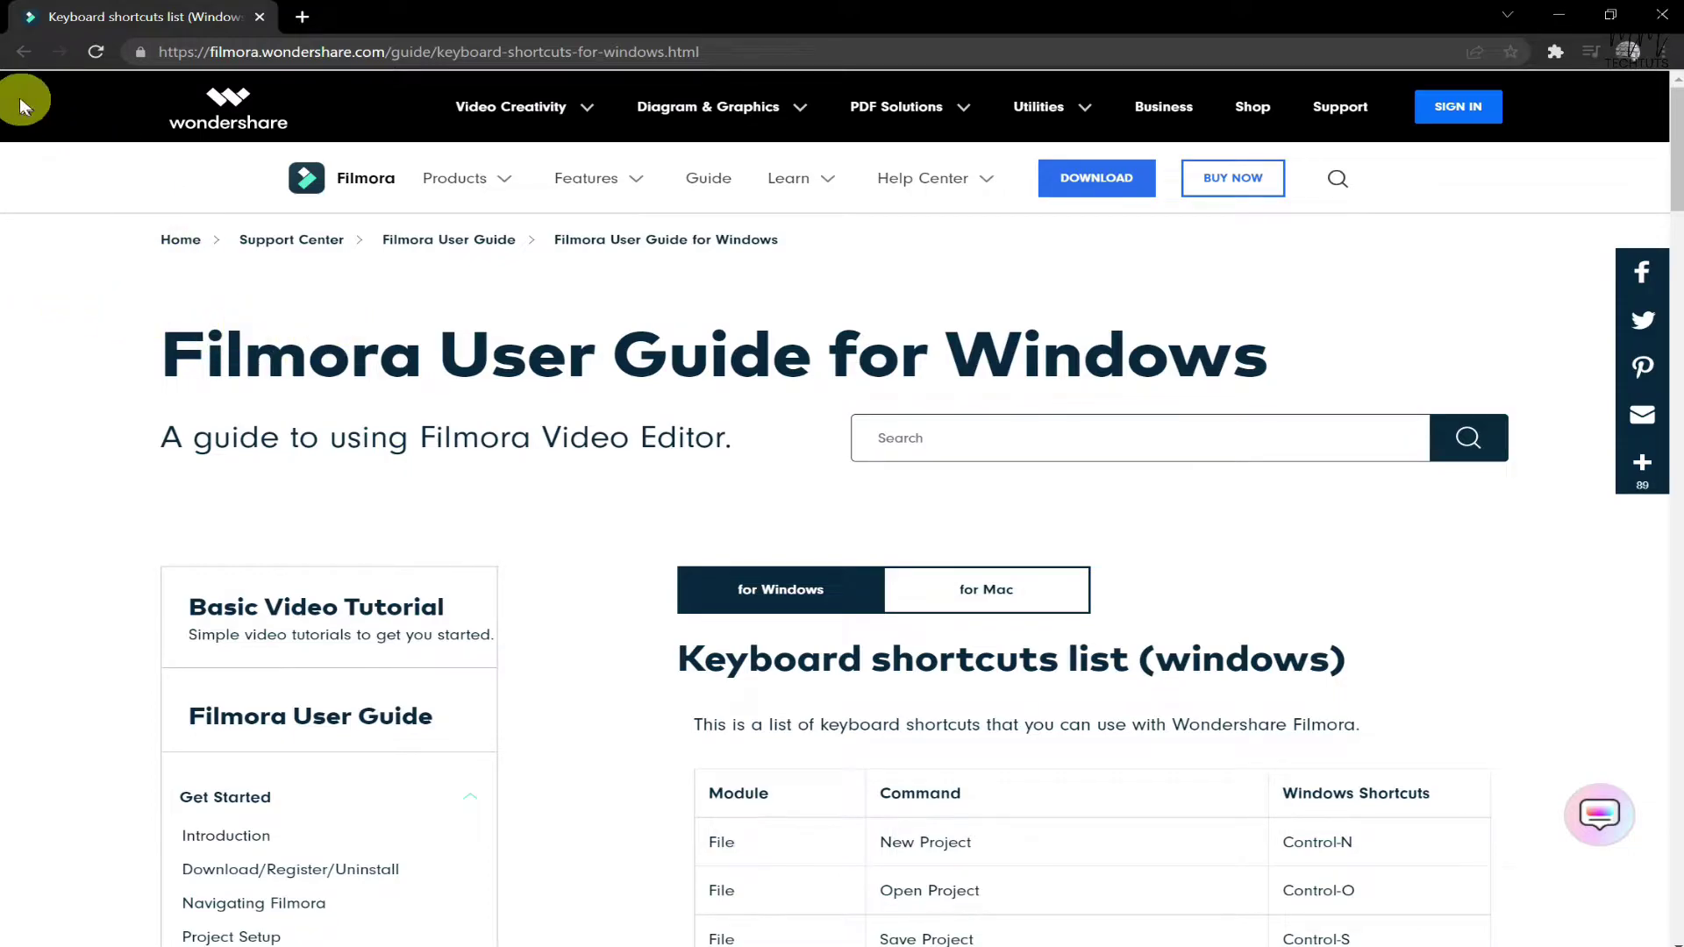
Go back and open the 'Keyboard shortcuts list (Windows) - Wondershare Filmora' page.
left_click(24, 52)
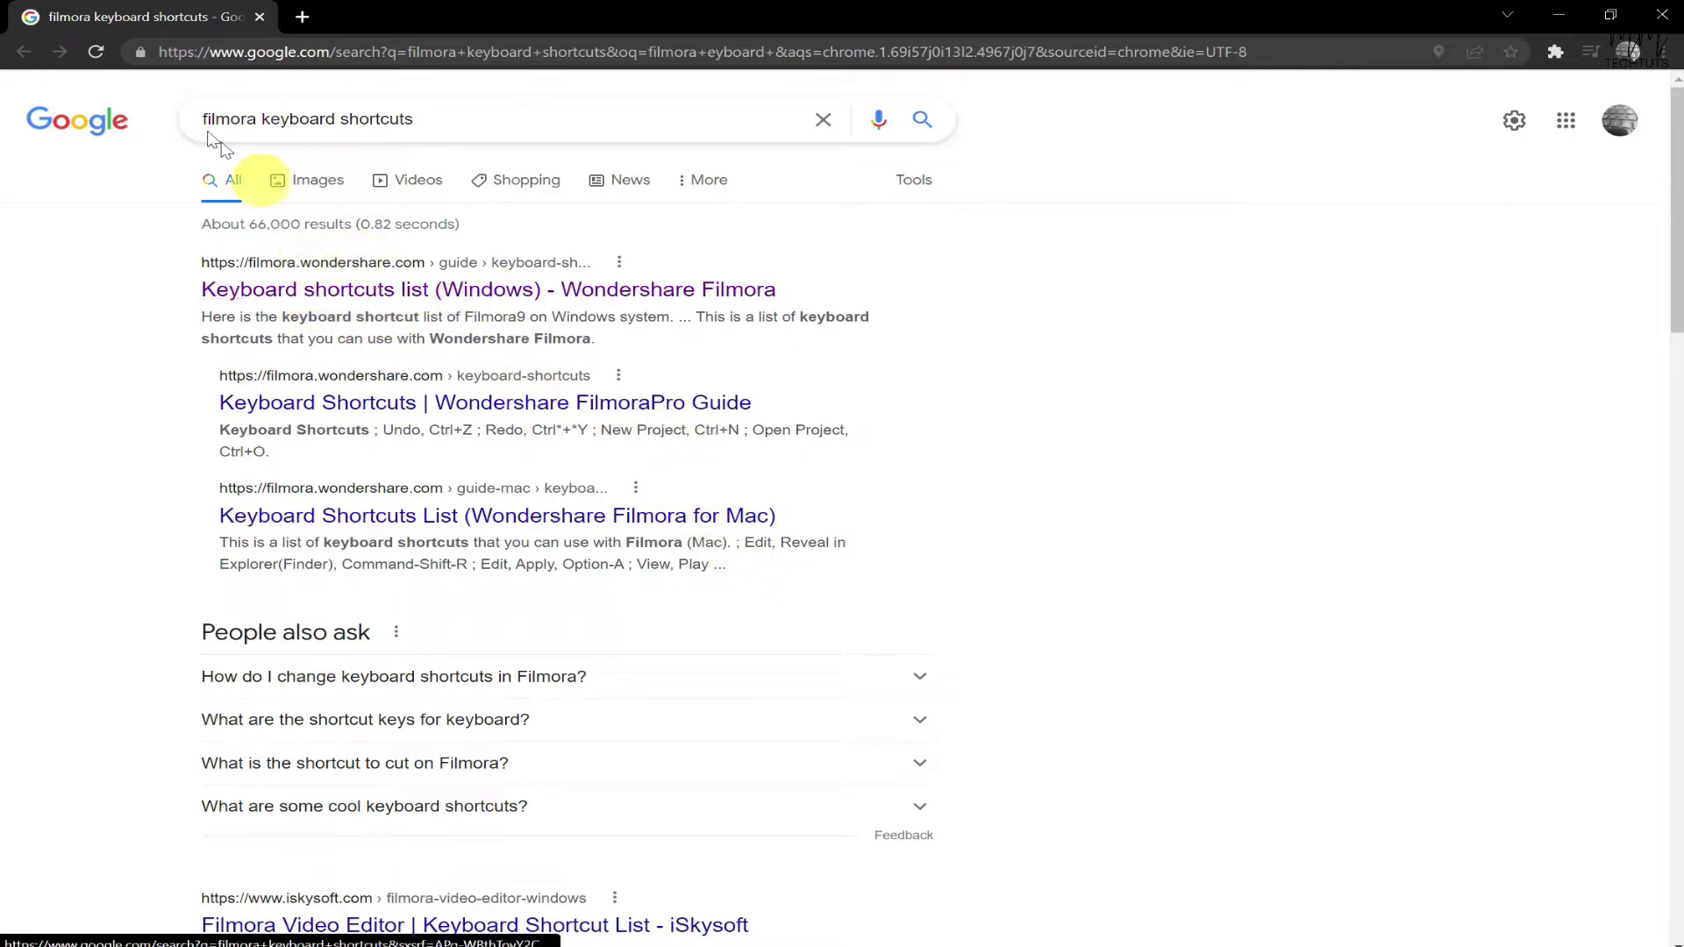
left_click(69, 56)
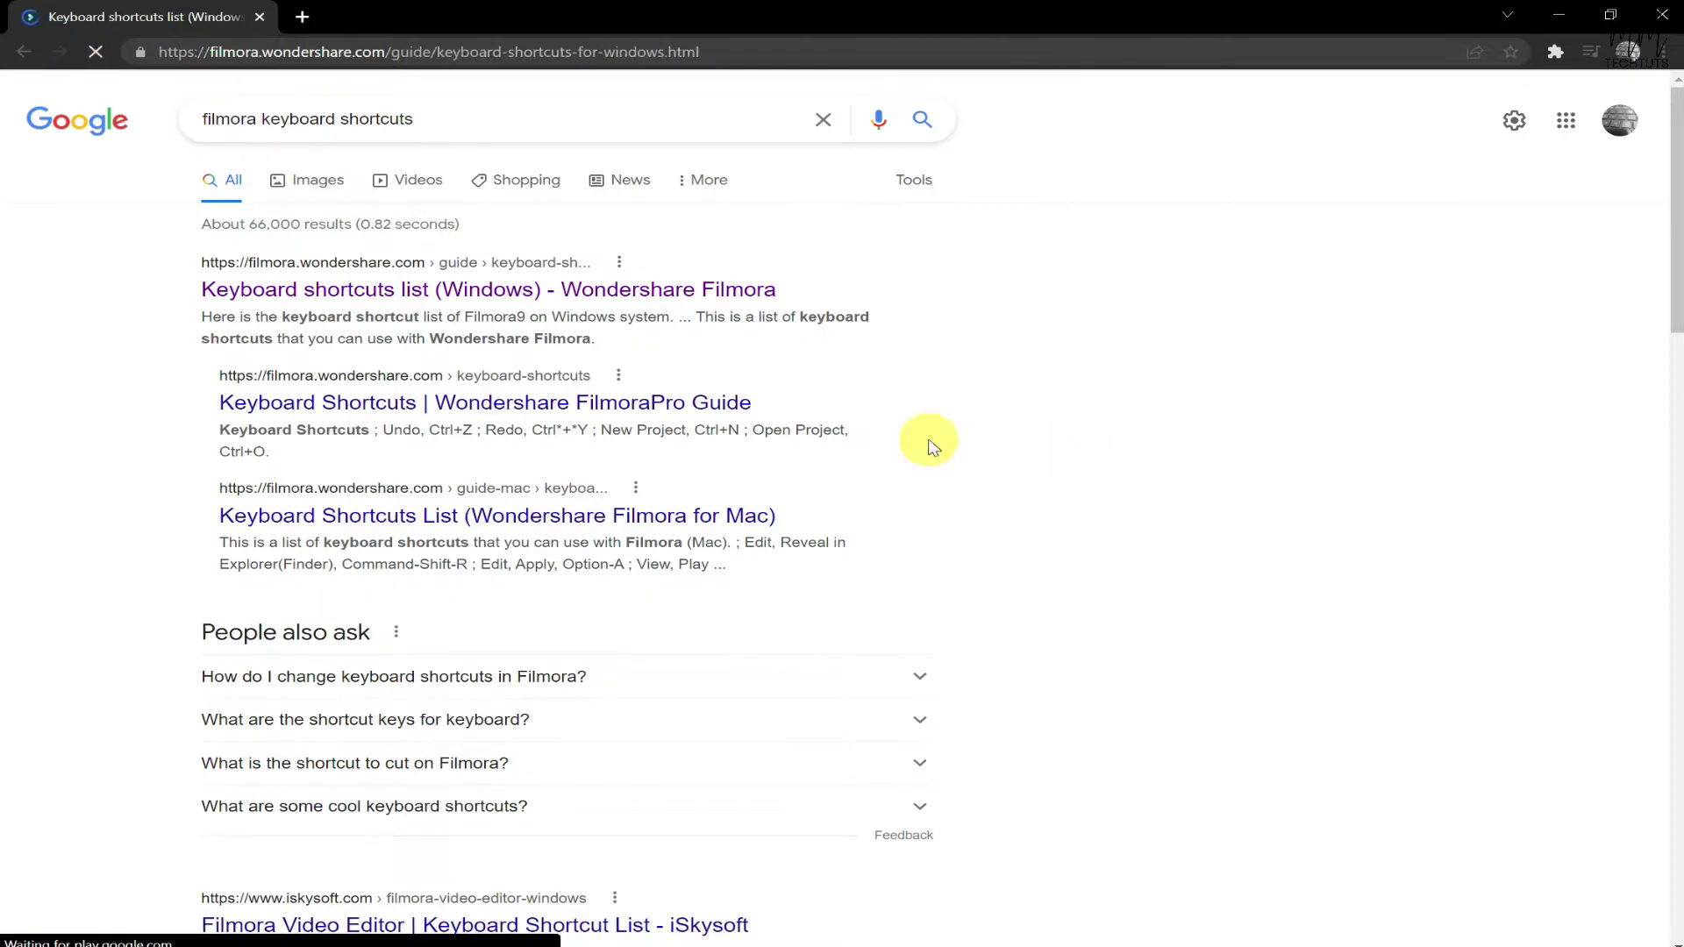
scroll(912, 656, "down", 15)
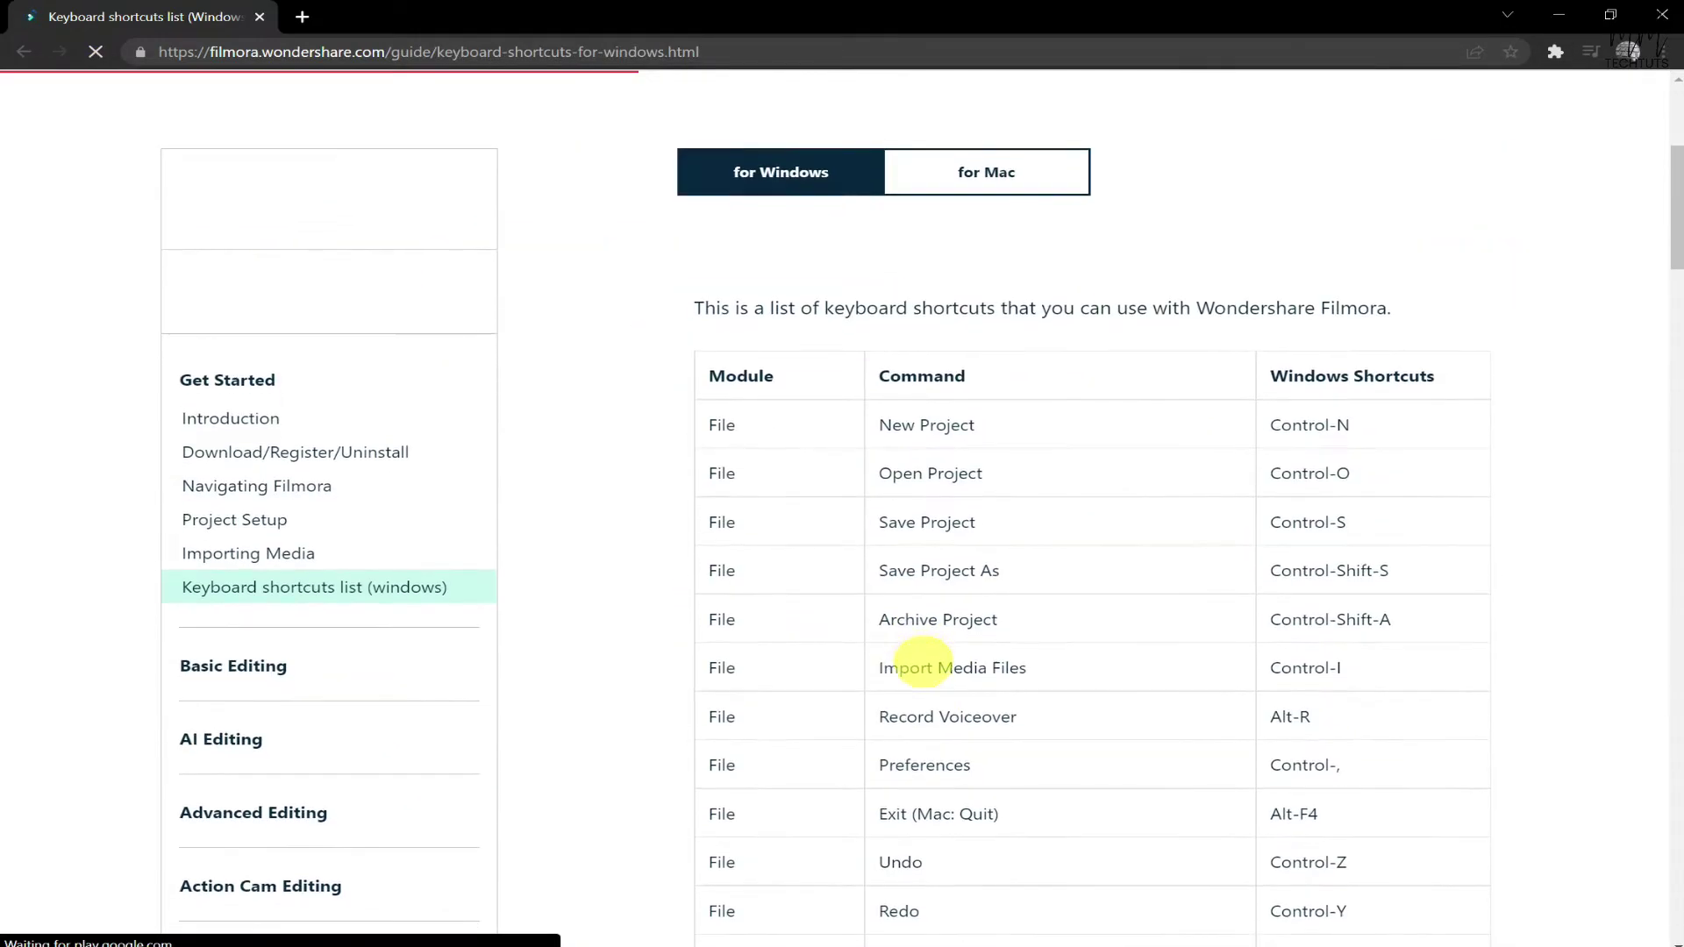
scroll(937, 667, "down", 5)
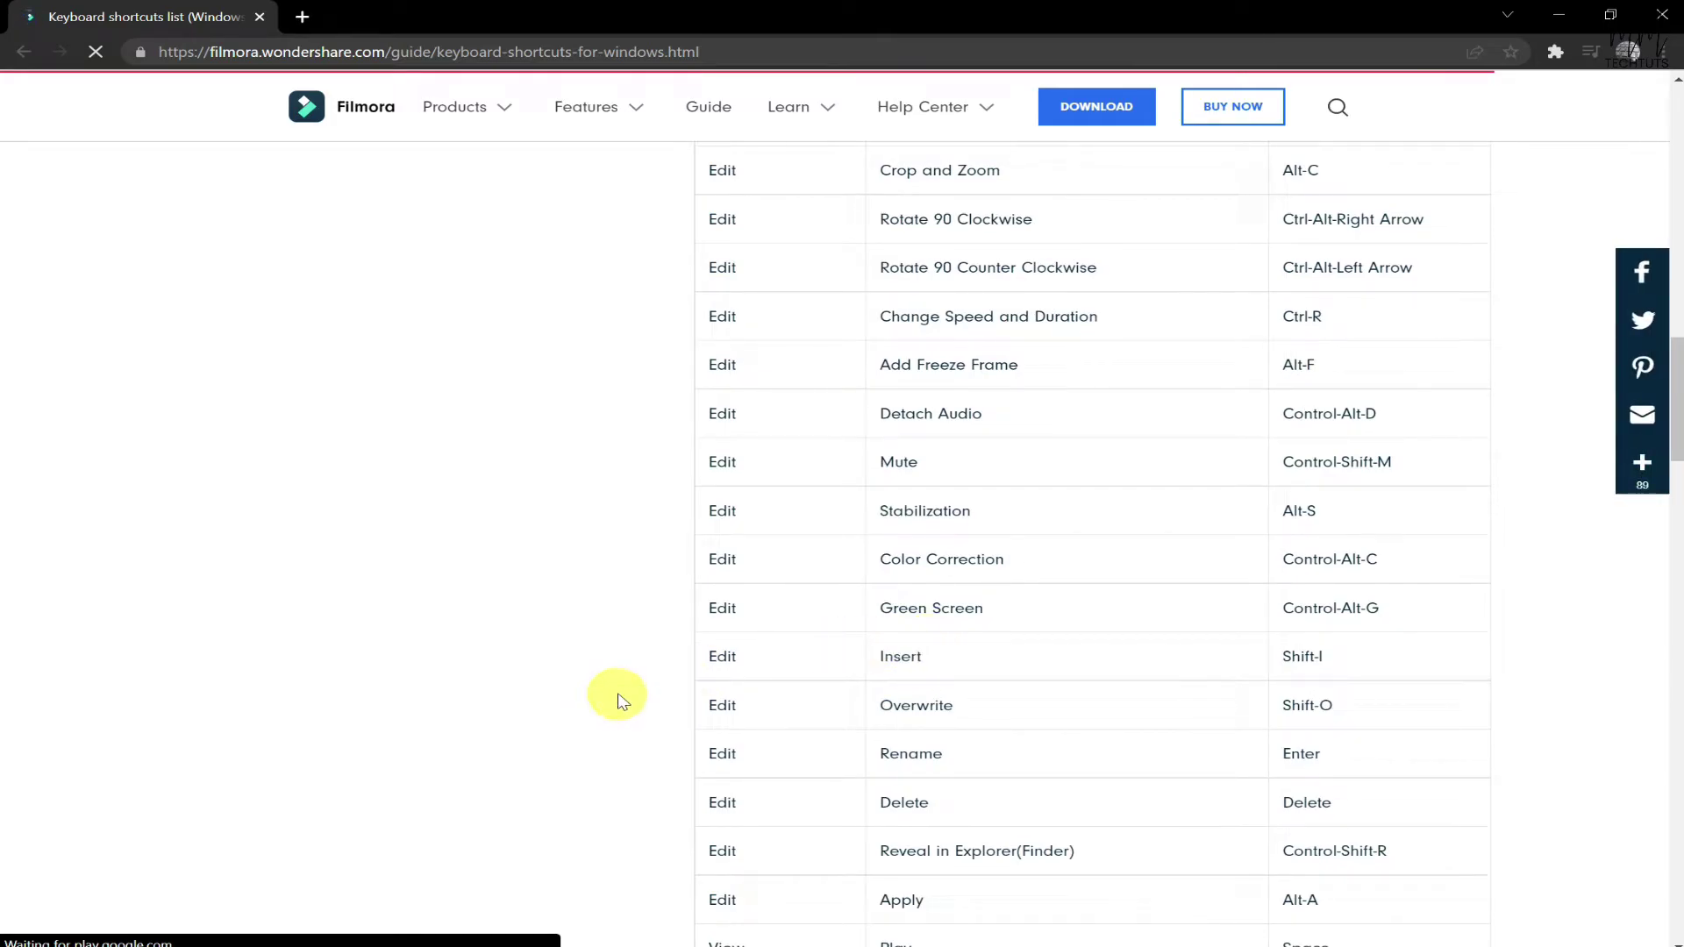
scroll(619, 699, "down", 7)
scroll(620, 695, "up", 11)
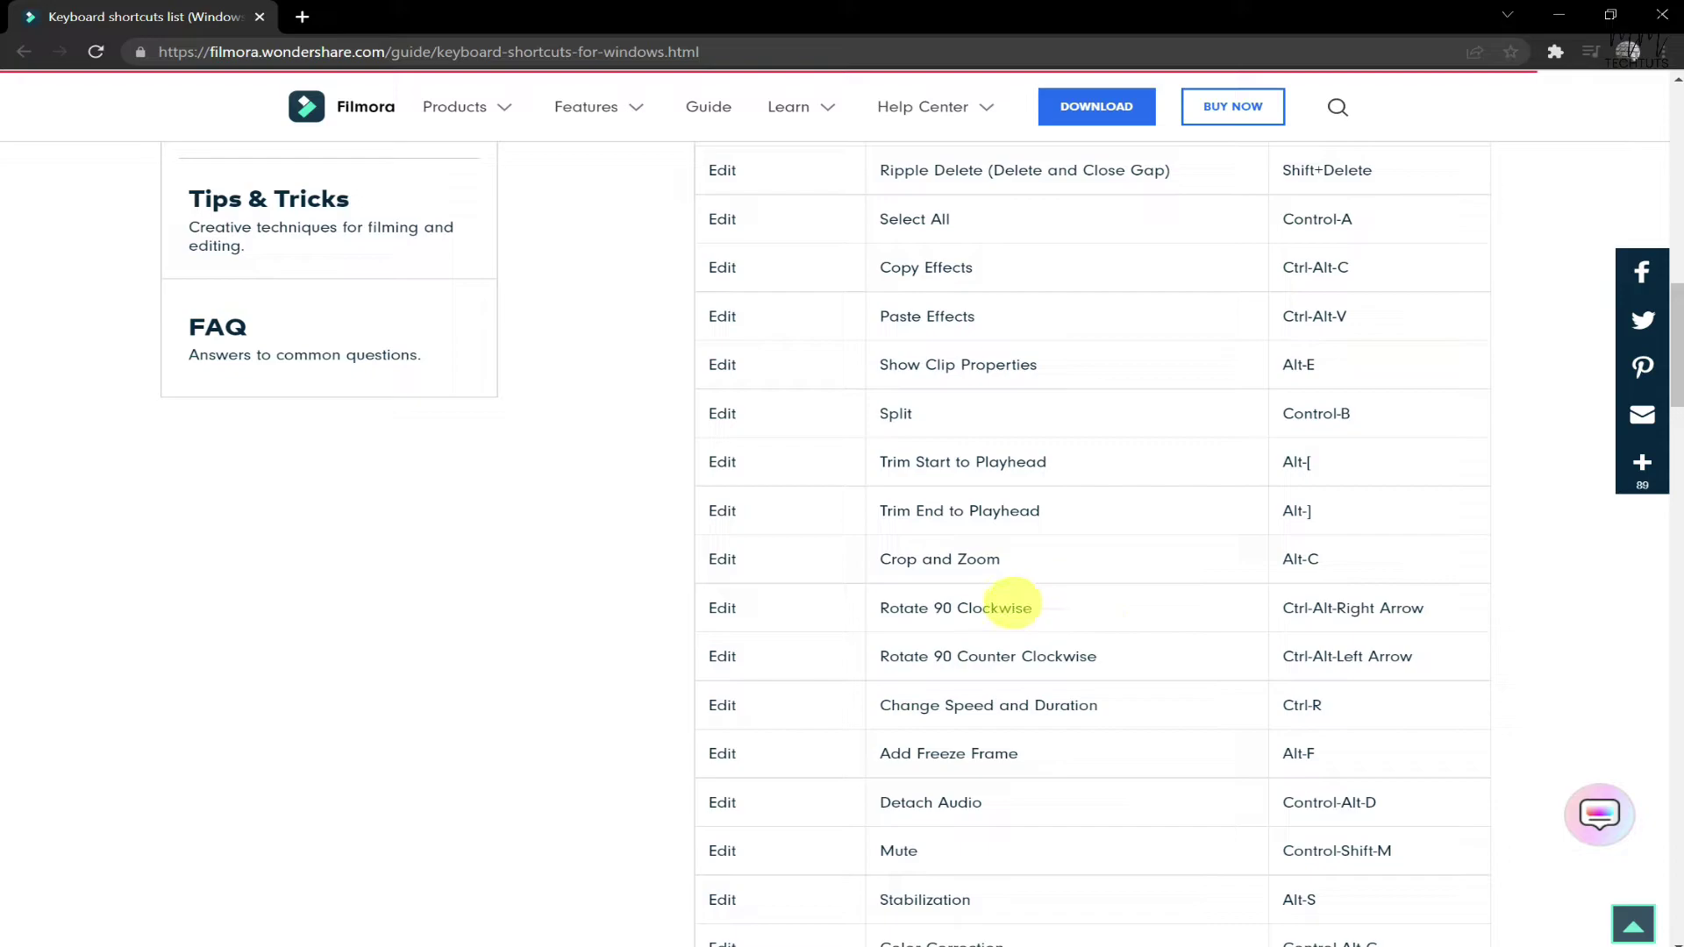
Scroll through the shortcut table to Edit commands like Split (Ctrl+B) and Crop and Zoom (Alt+C).
scroll(1043, 605, "down", 1)
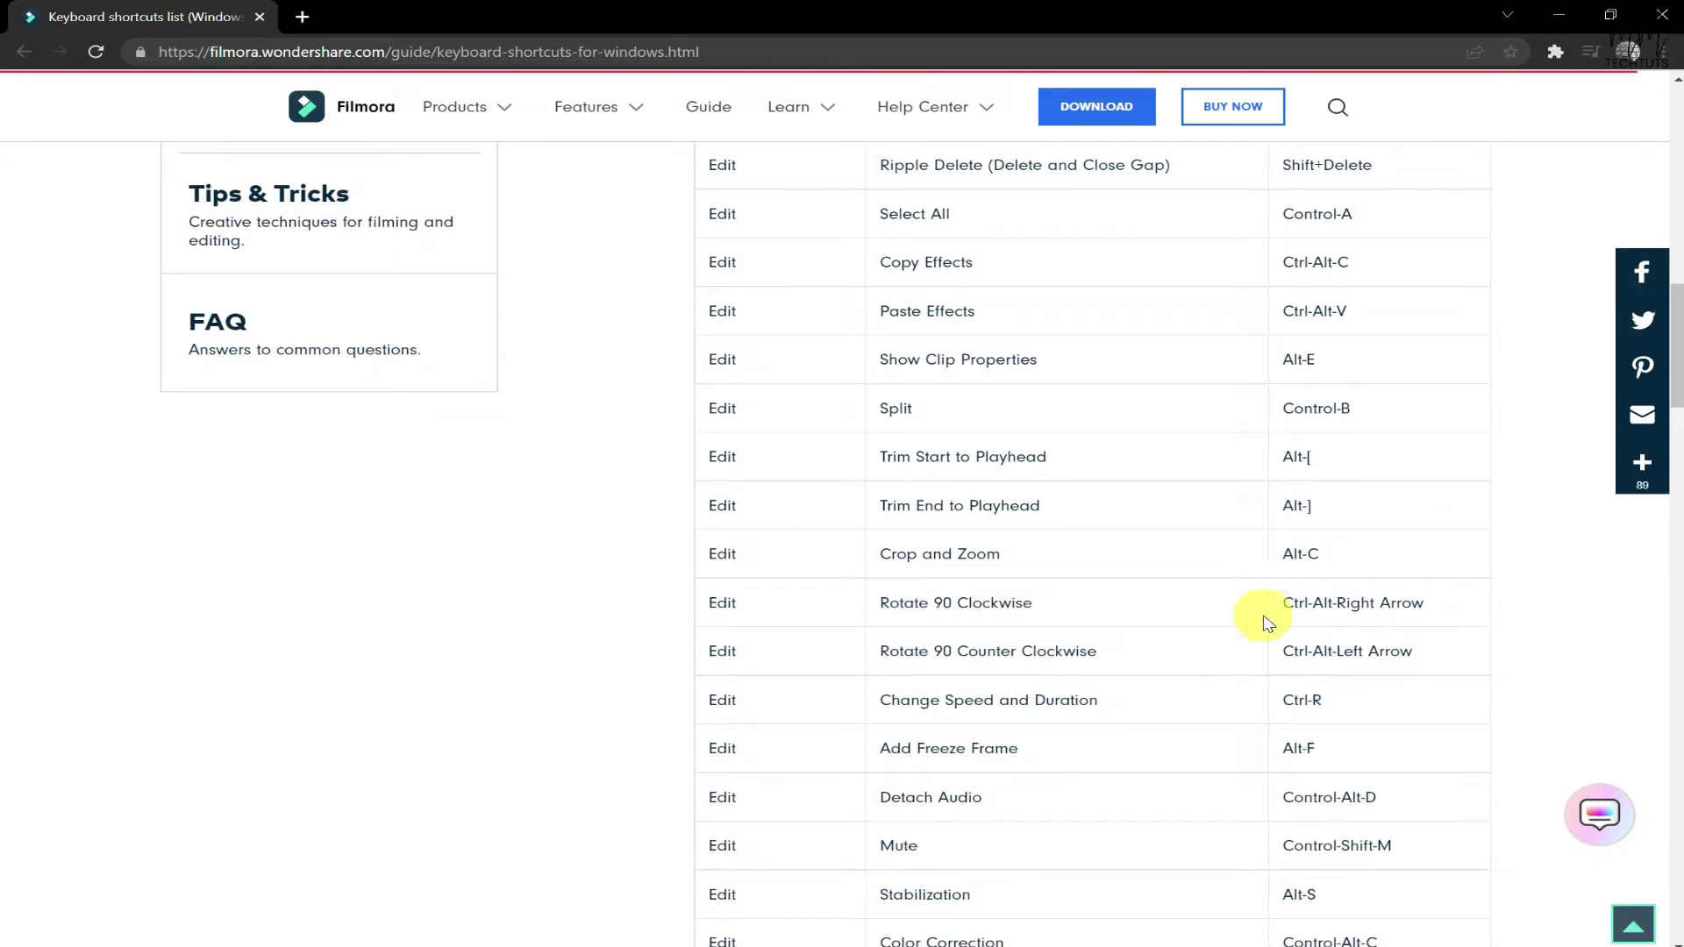
scroll(1400, 612, "down", 1)
left_click_drag(1291, 602, 1183, 612)
left_click(1136, 607)
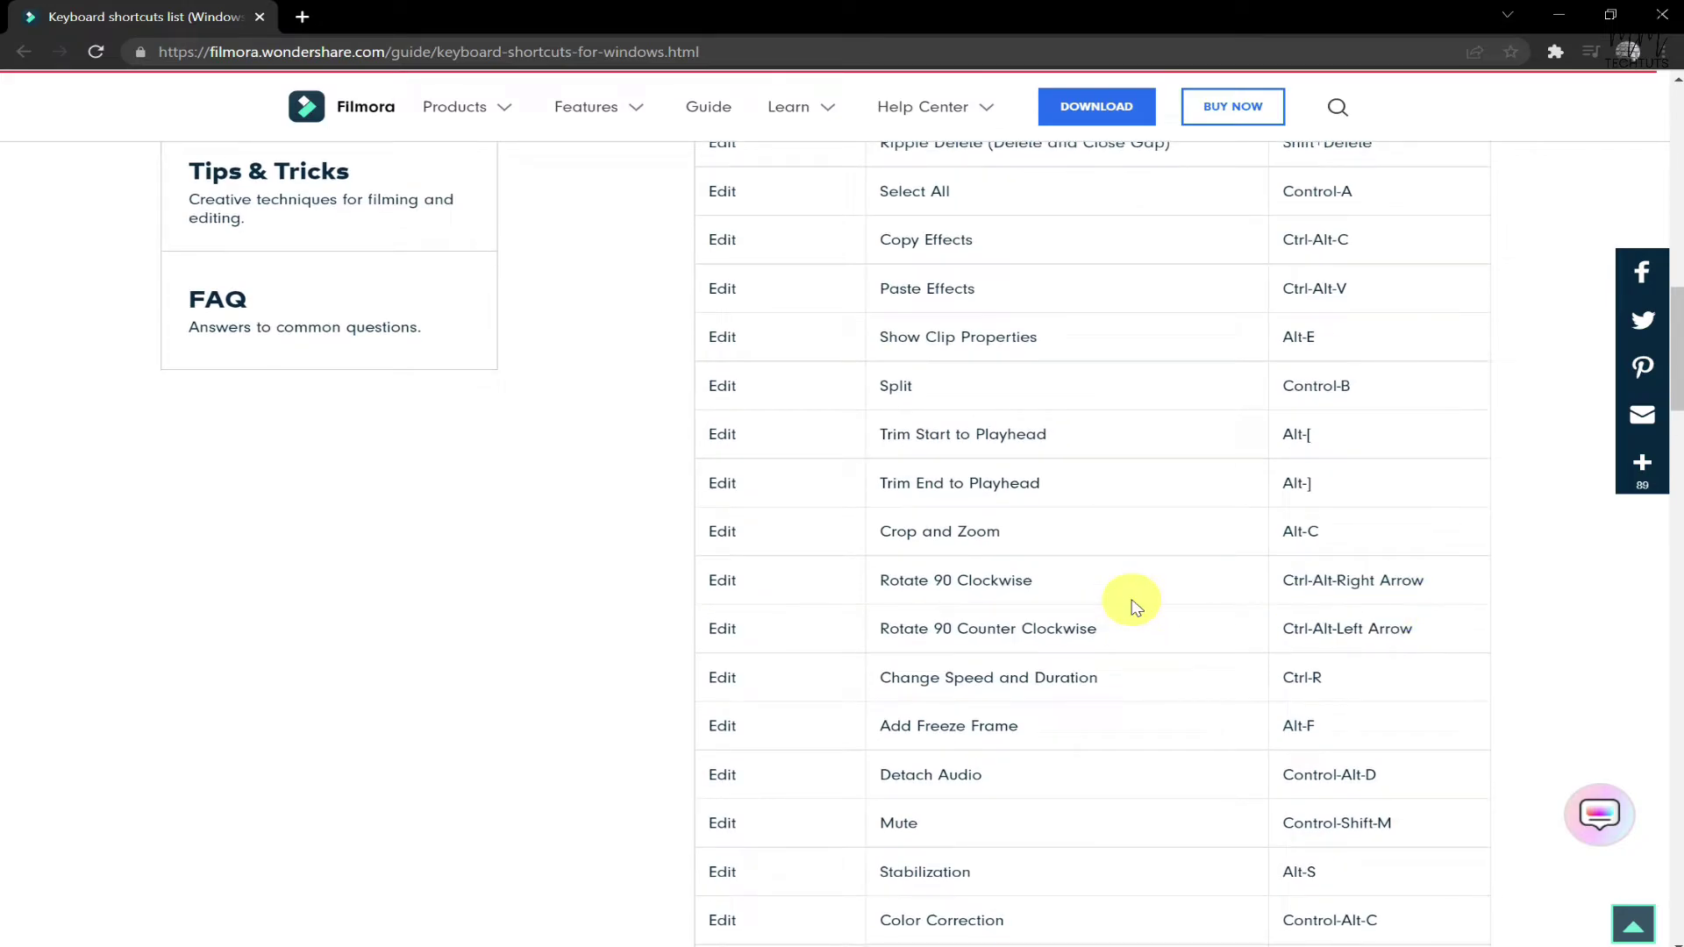
scroll(1223, 643, "up", 3)
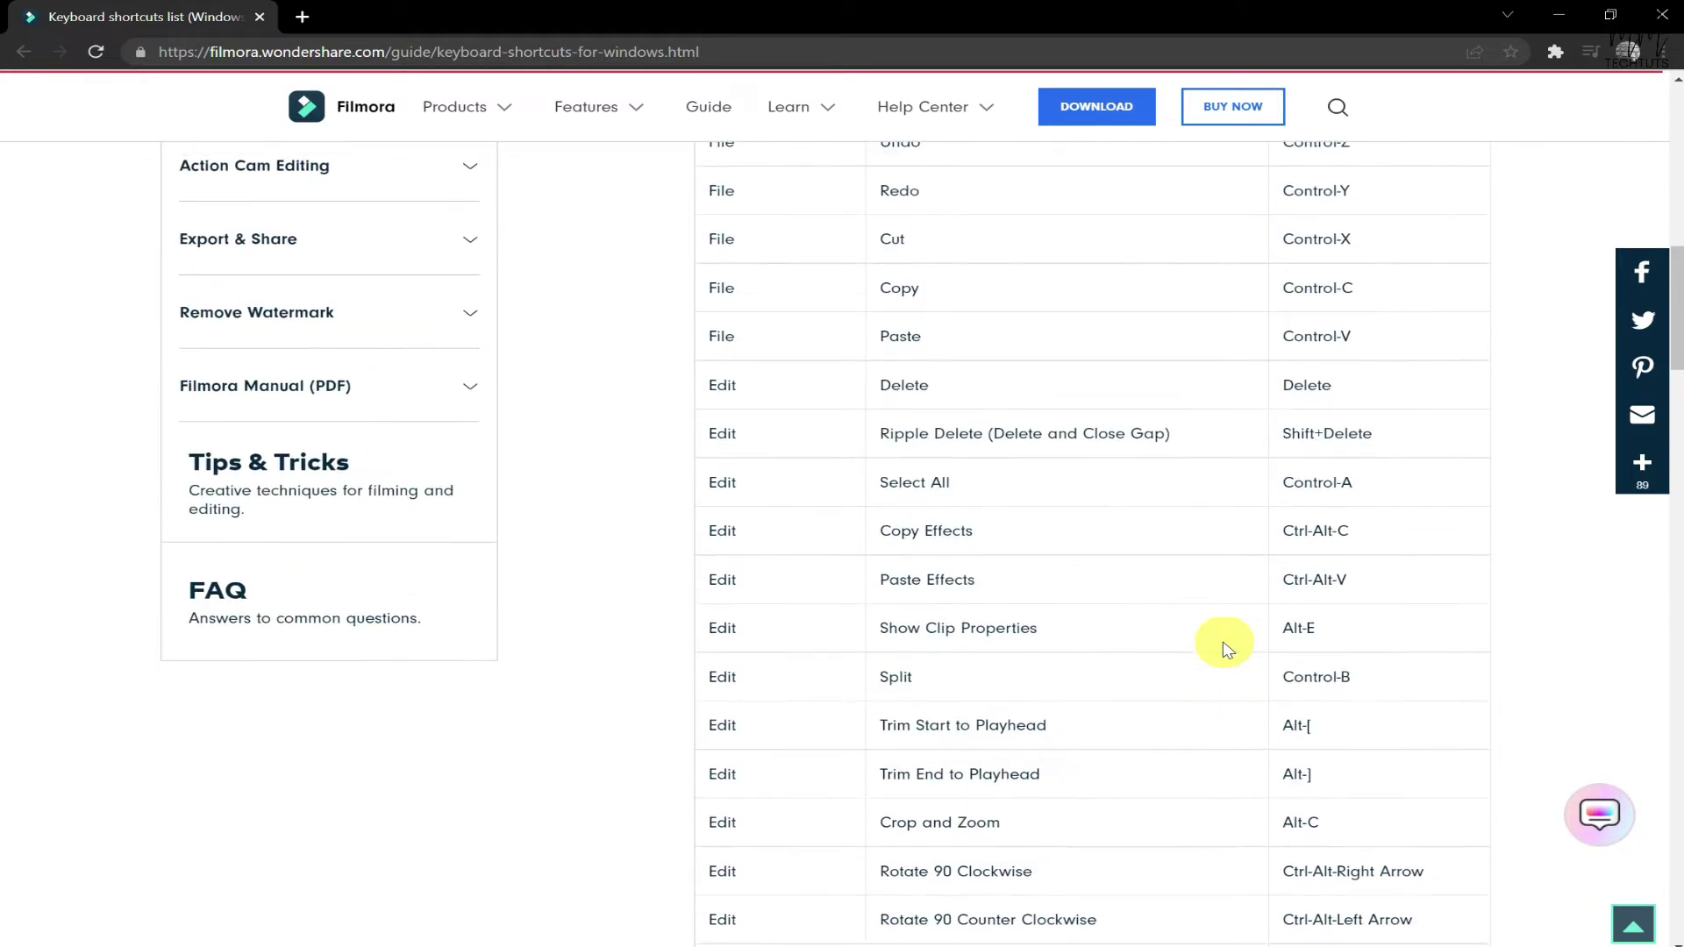
scroll(903, 373, "up", 2)
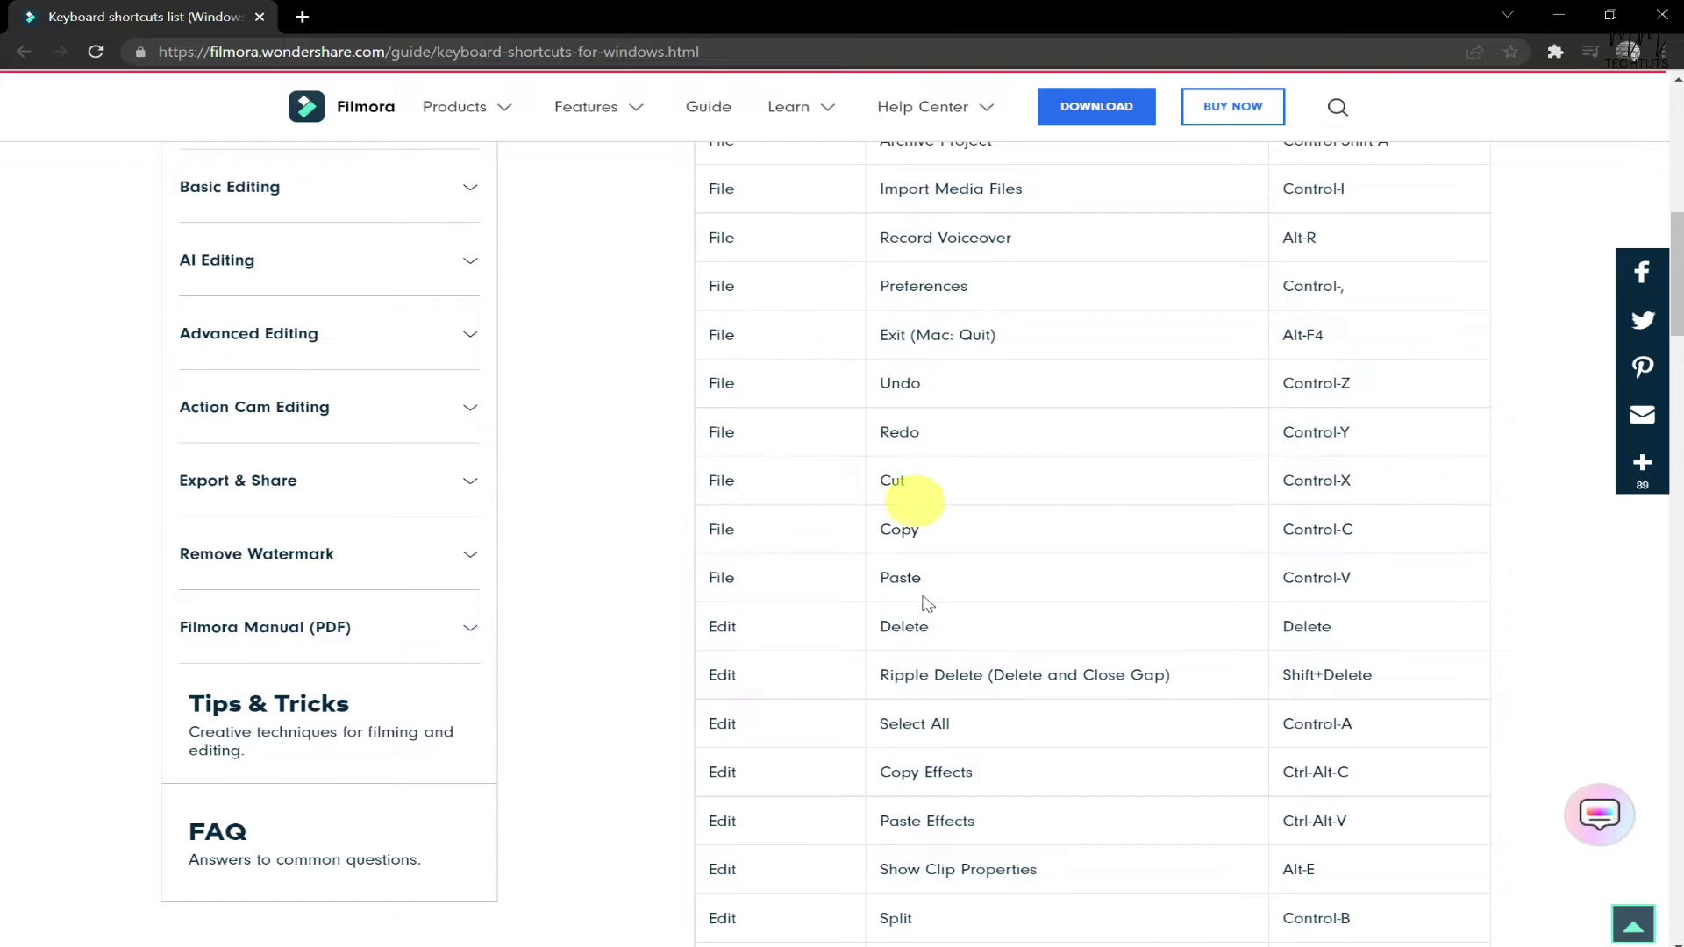
scroll(1306, 568, "down", 3)
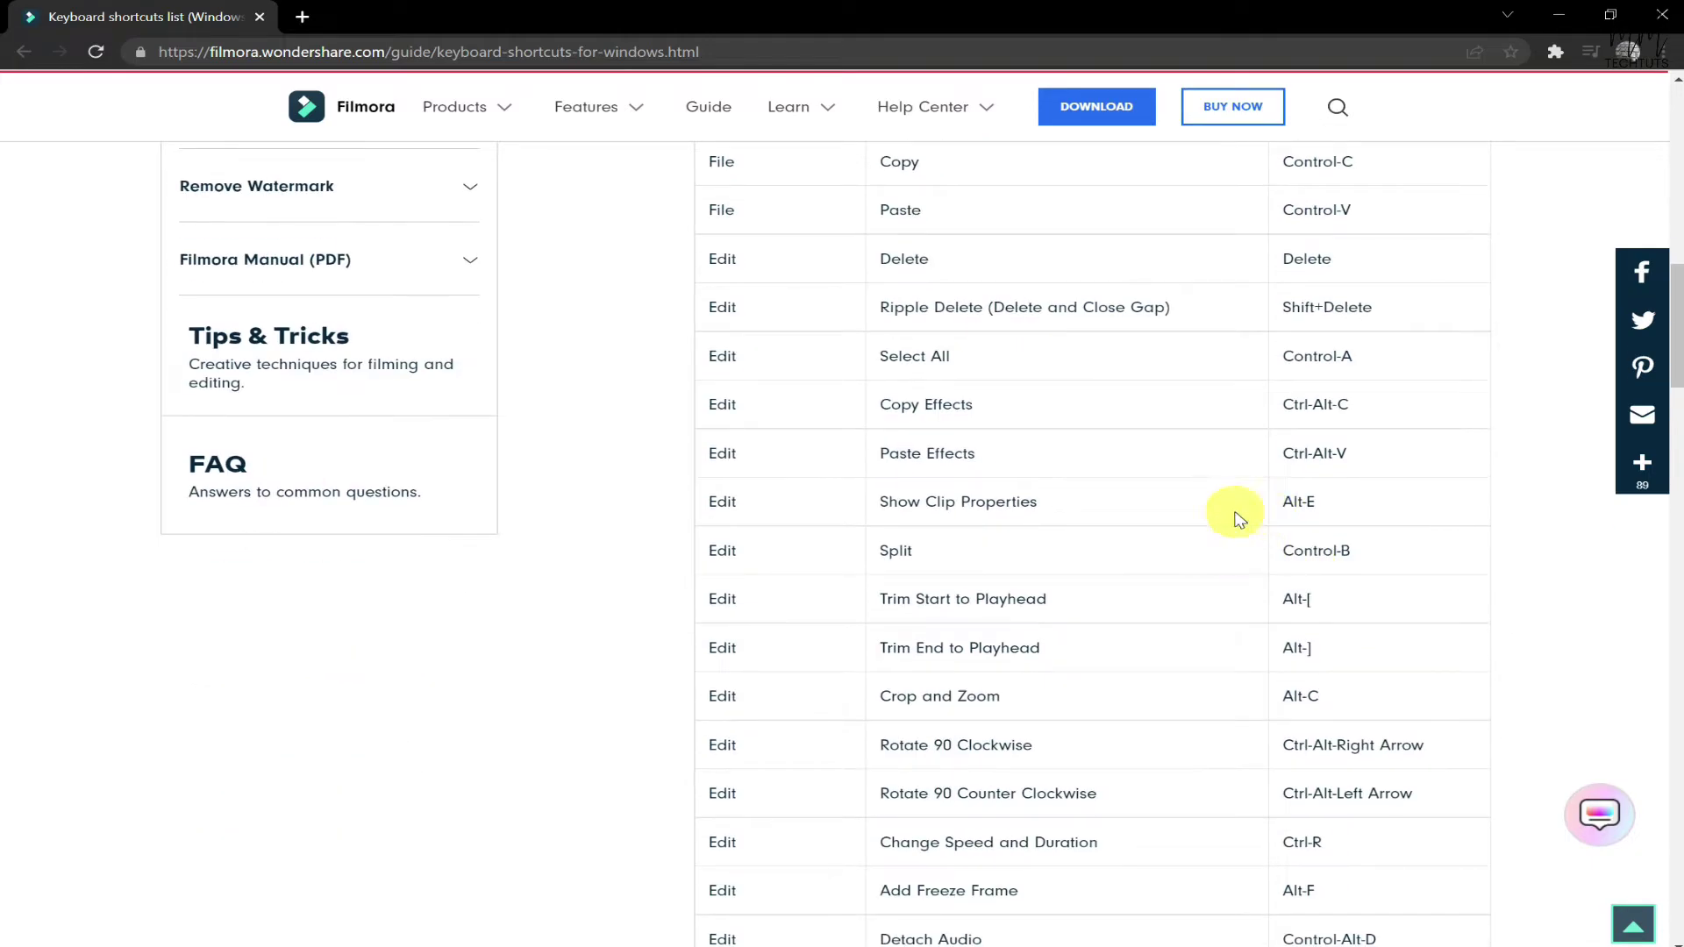
Minimize Chrome to return to Filmora and dismiss the VID clip's context menu.
left_click(1566, 22)
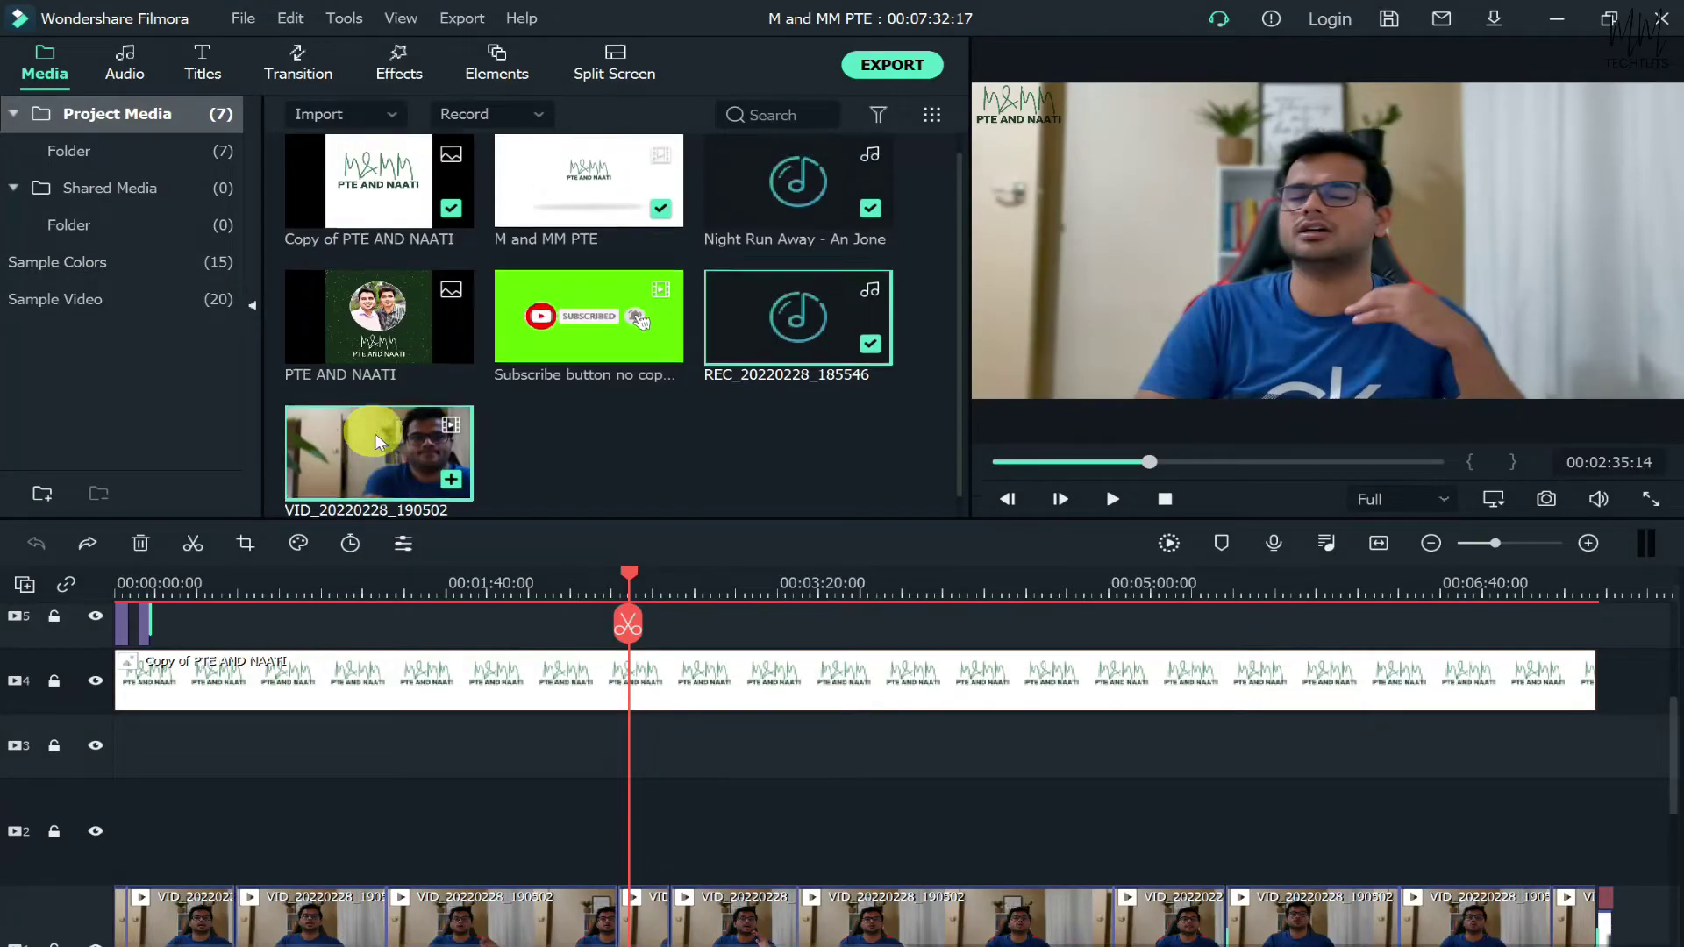
right_click(376, 456)
key("Escape")
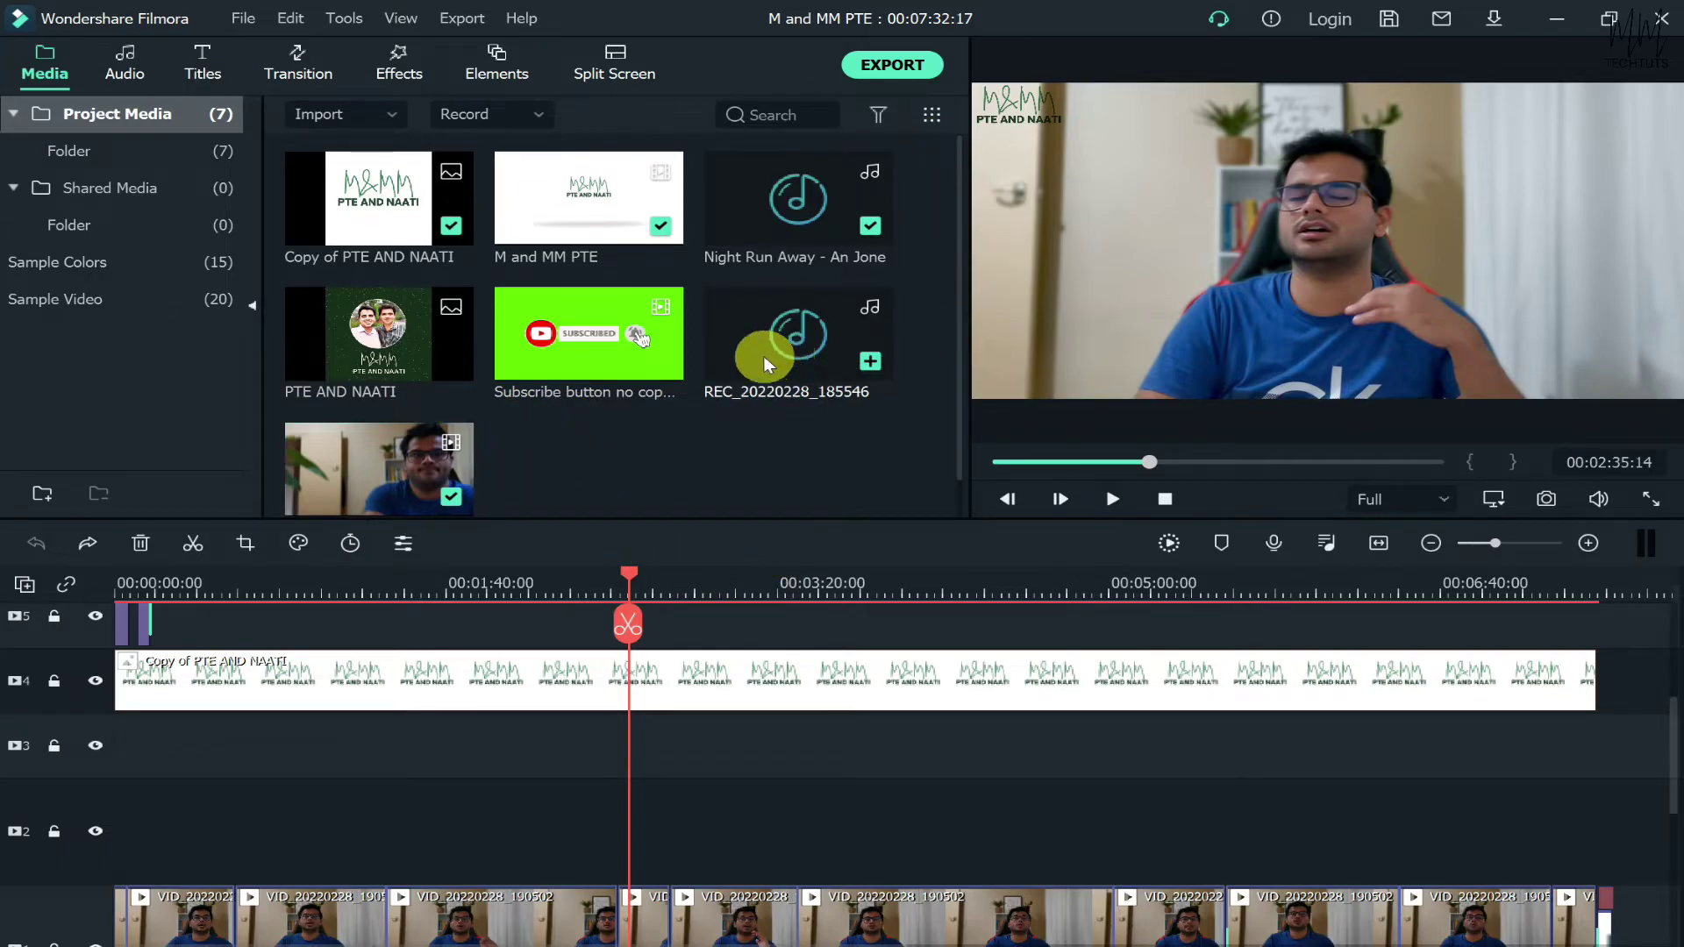
scroll(754, 359, "down", 1)
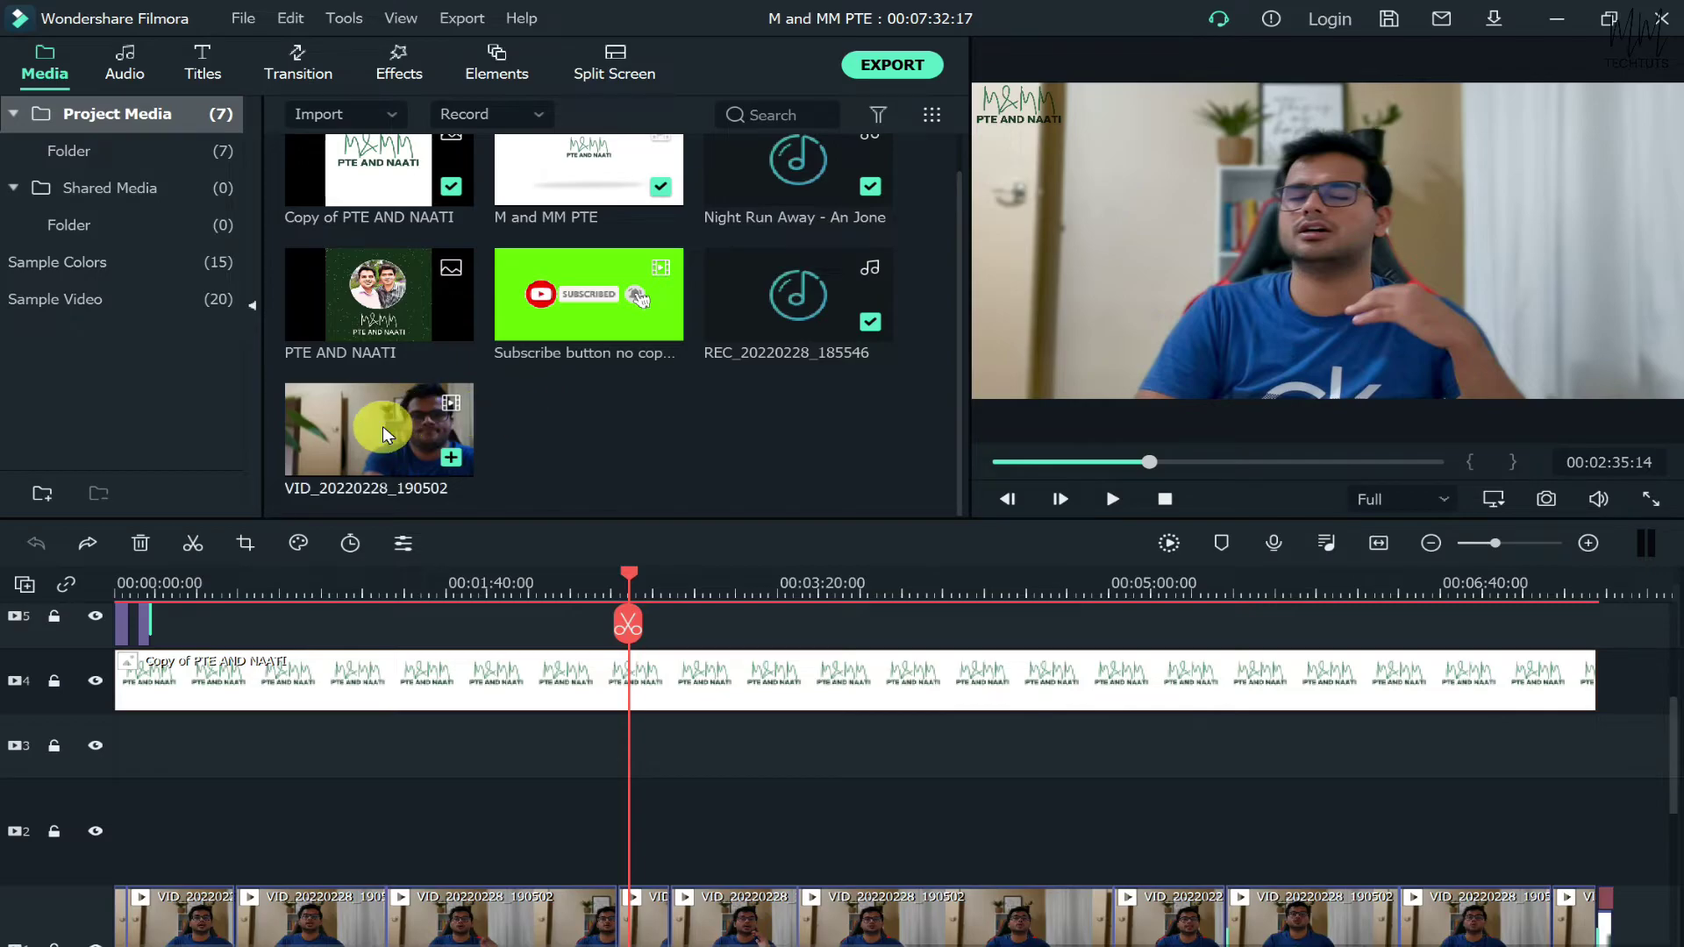
Create a proxy file for VID_20220228_190502, then redo and undo its track-2 placement.
right_click(410, 430)
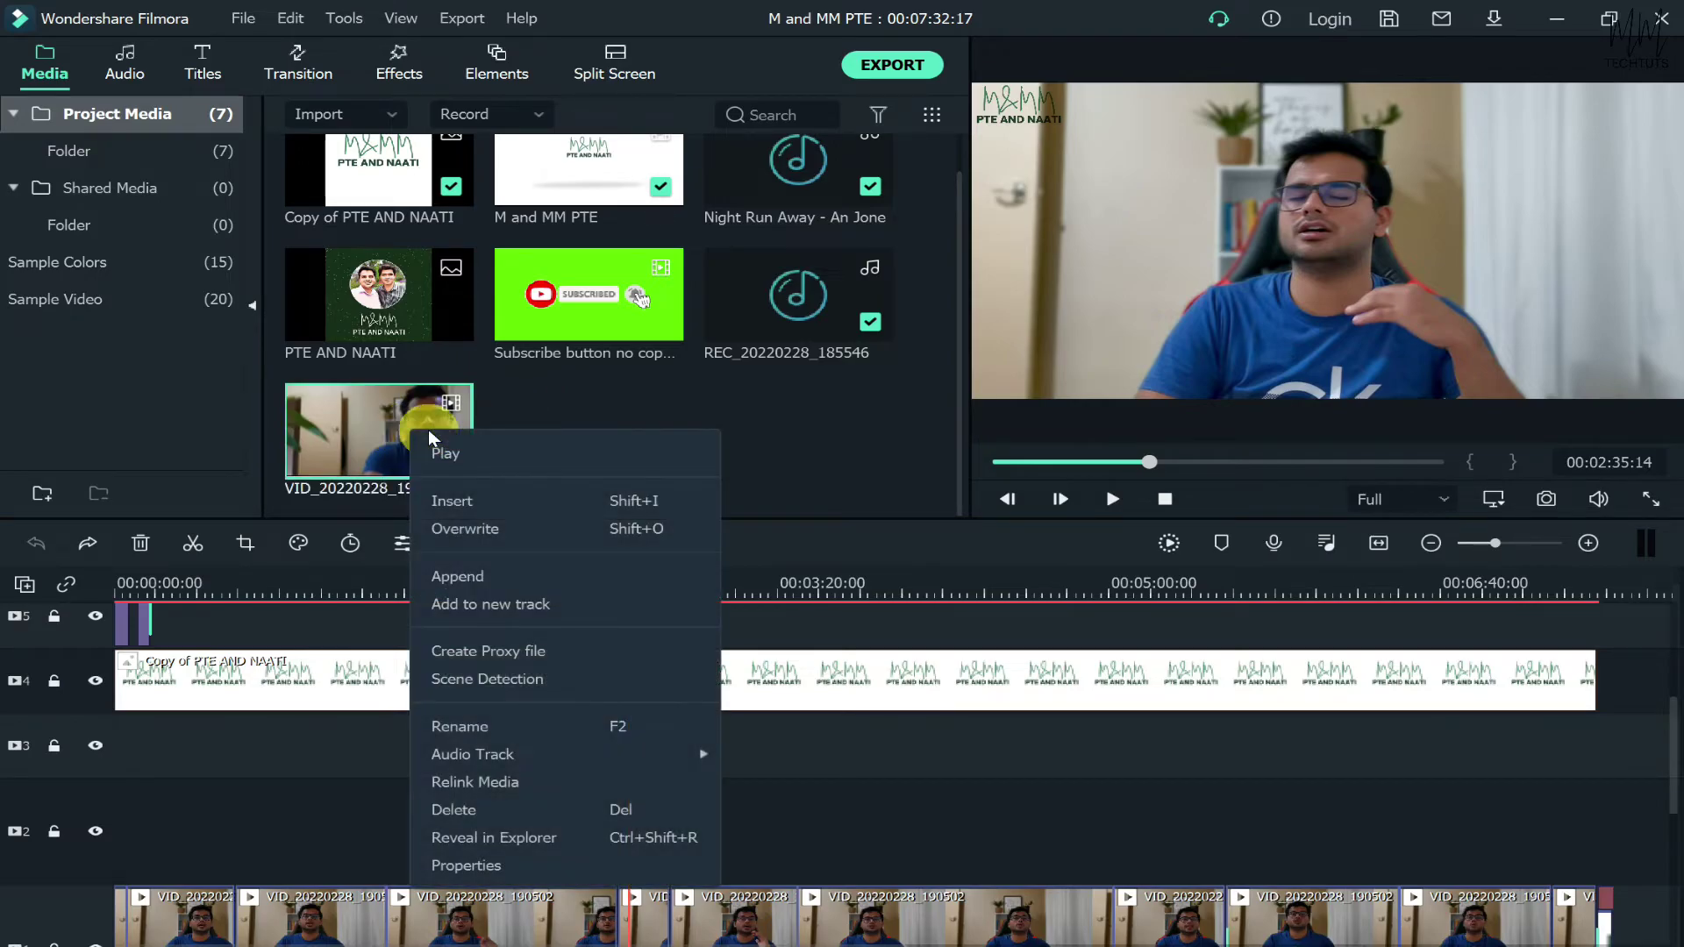
left_click(527, 650)
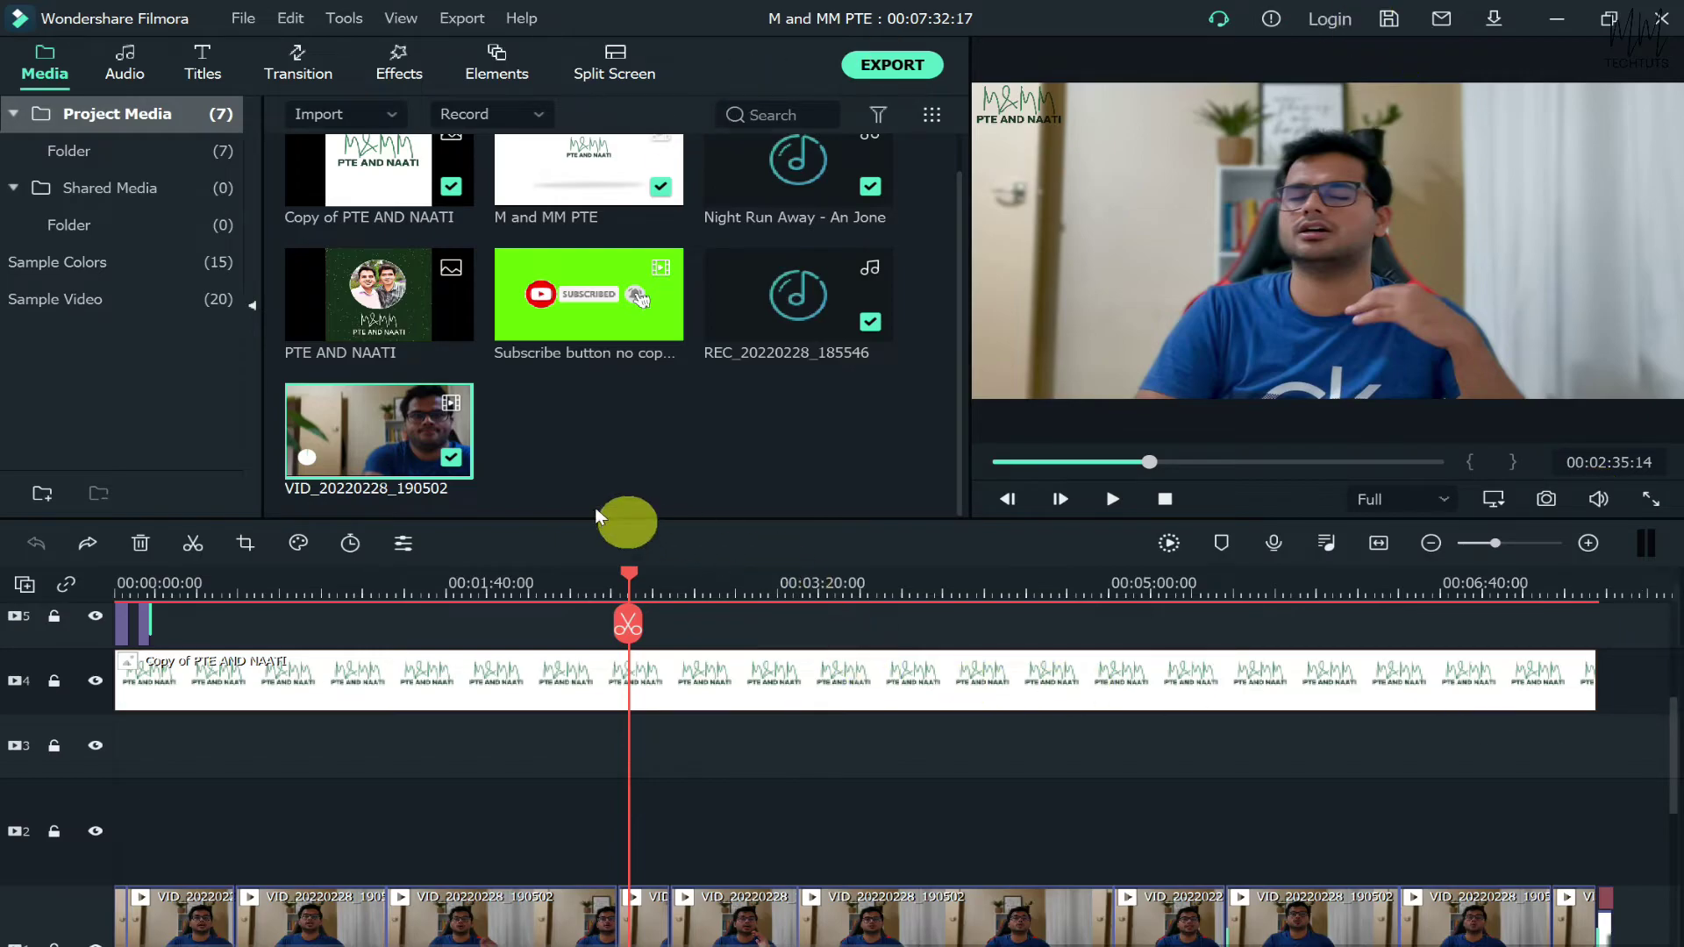
left_click(114, 746)
key("ctrl+y")
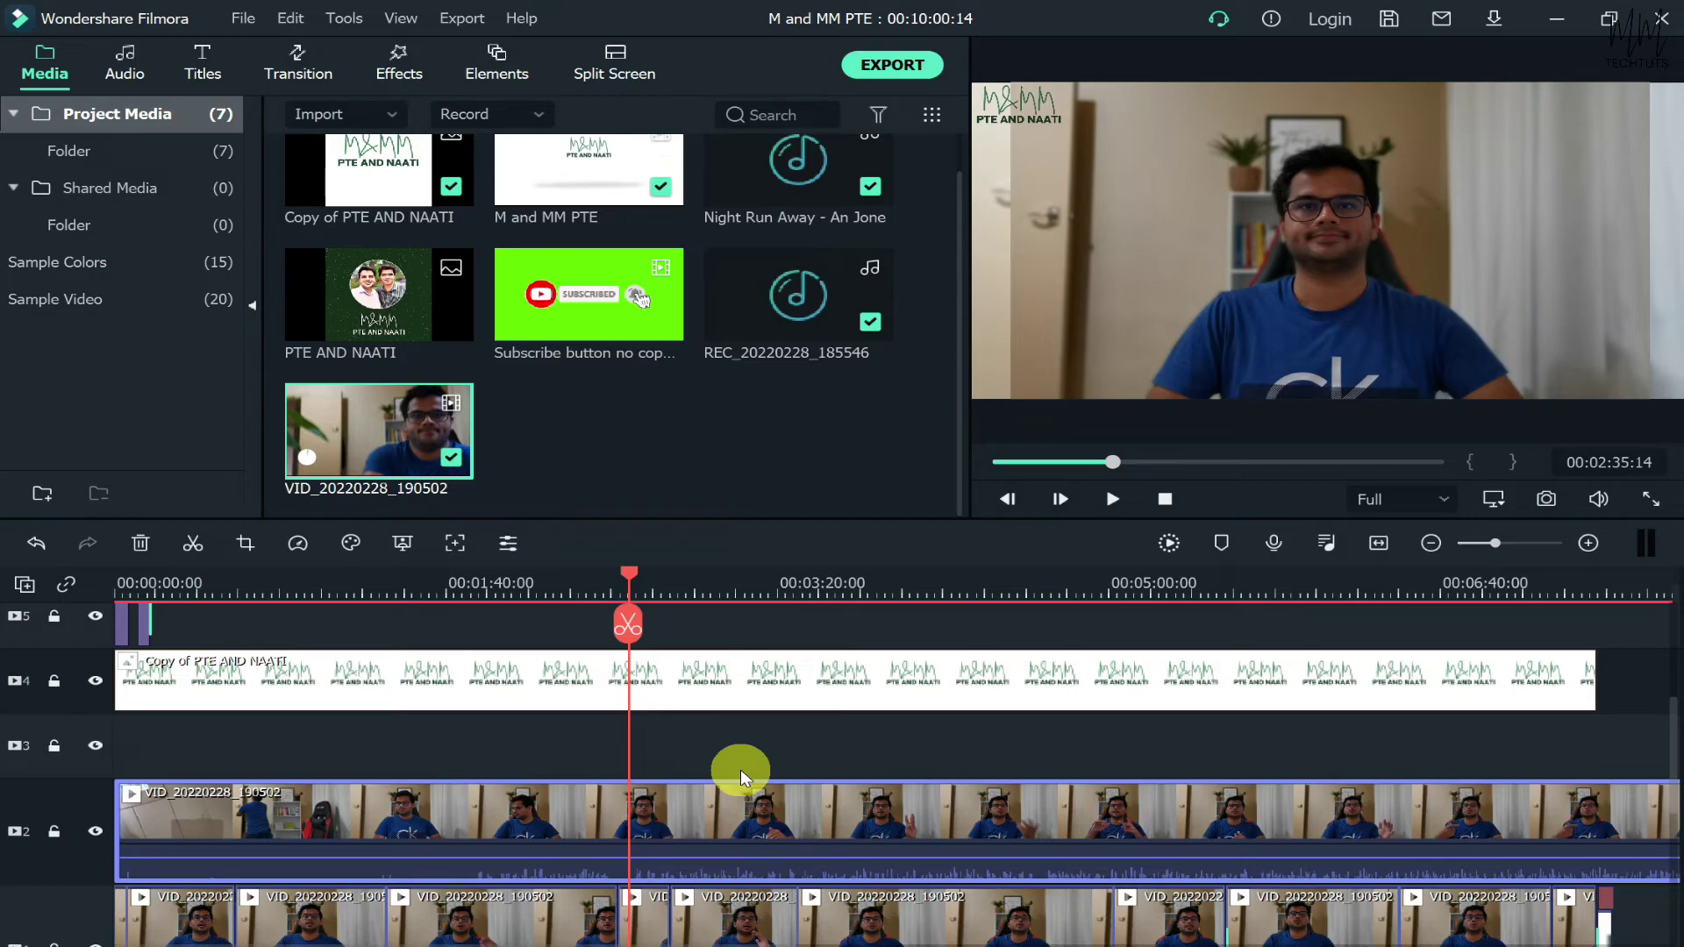
key("ctrl+z")
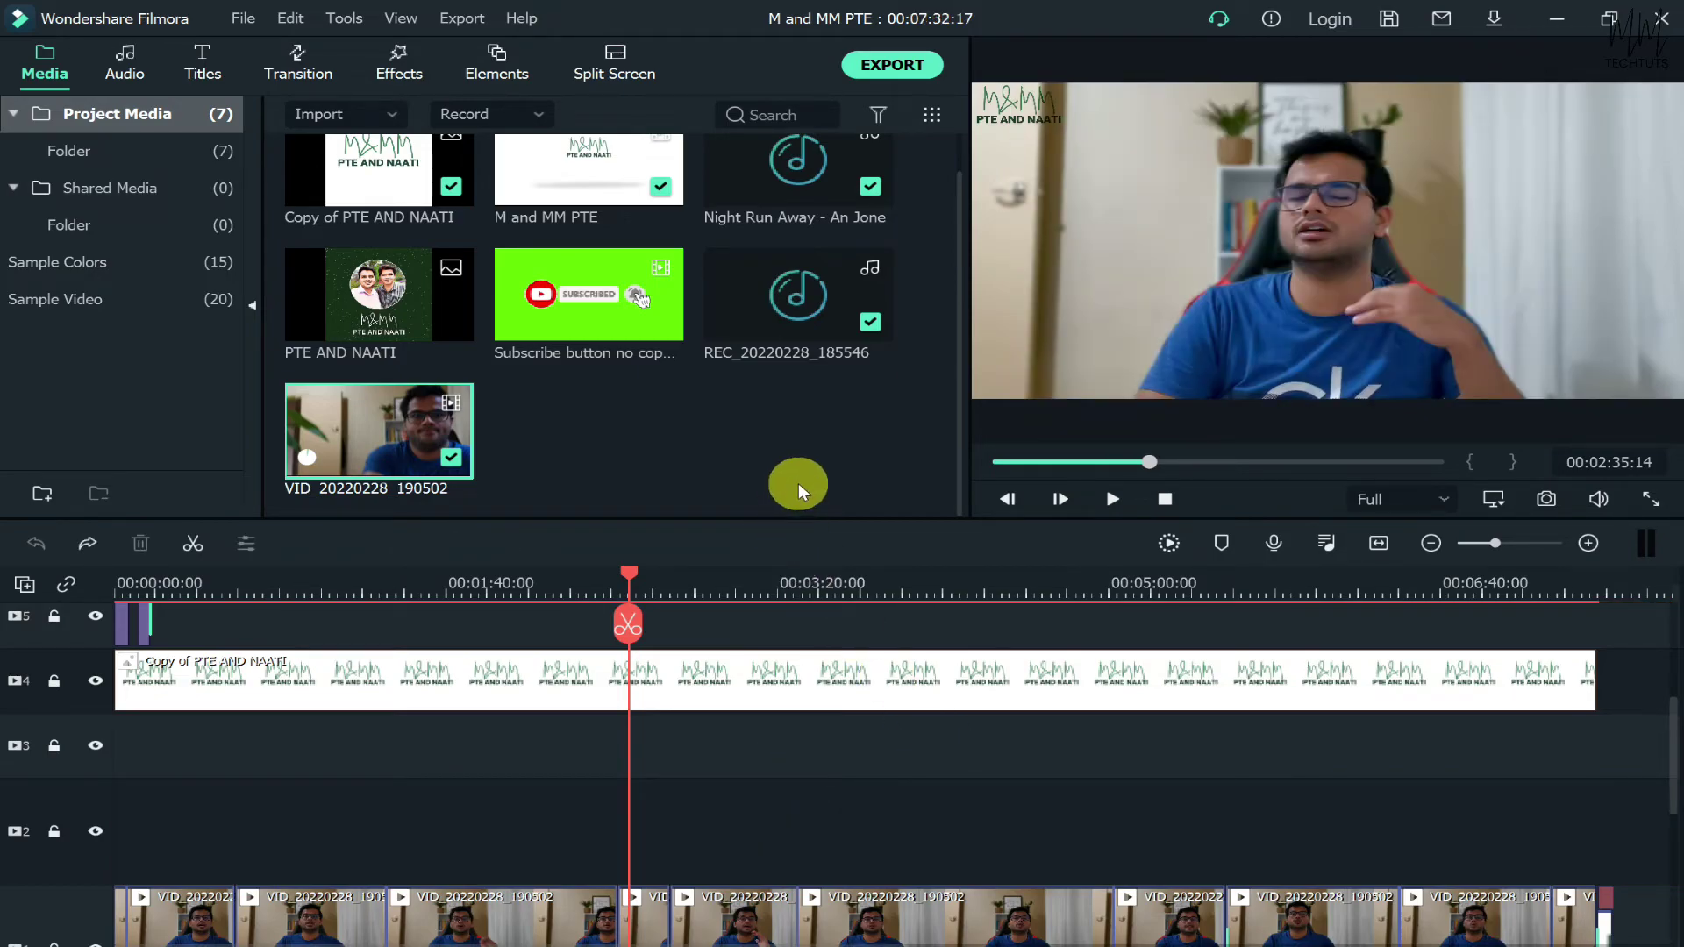
Return the playhead from about 00:00:58 to 00:00:00:00.
left_click(307, 574)
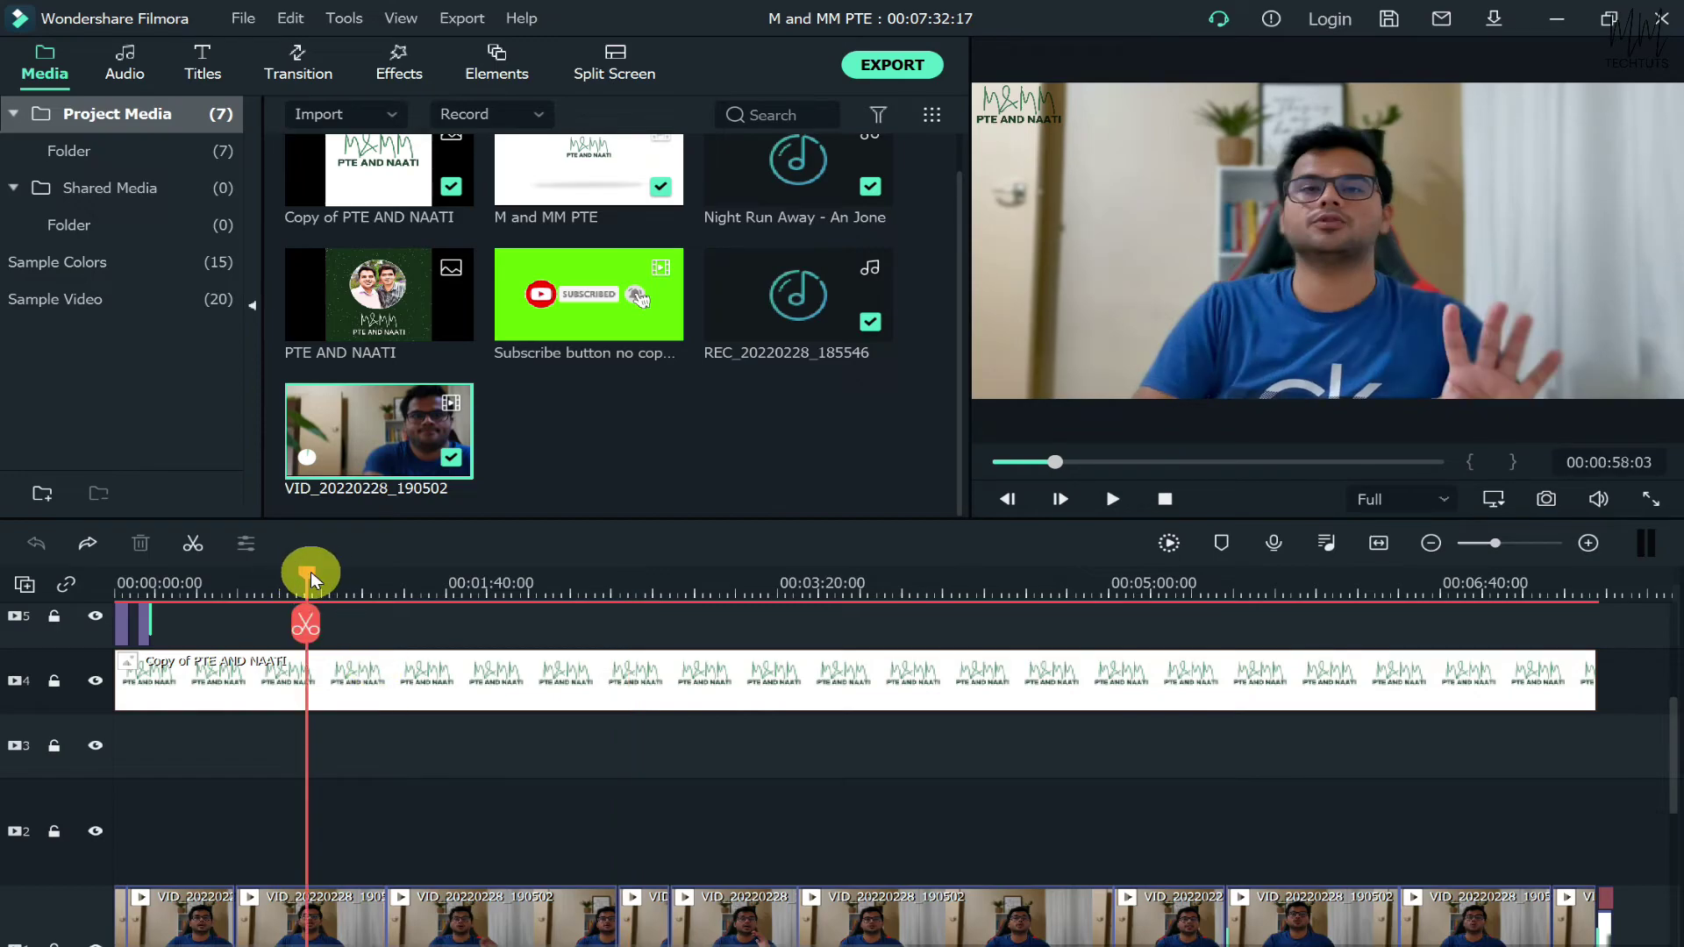
left_click_drag(306, 583, 20, 583)
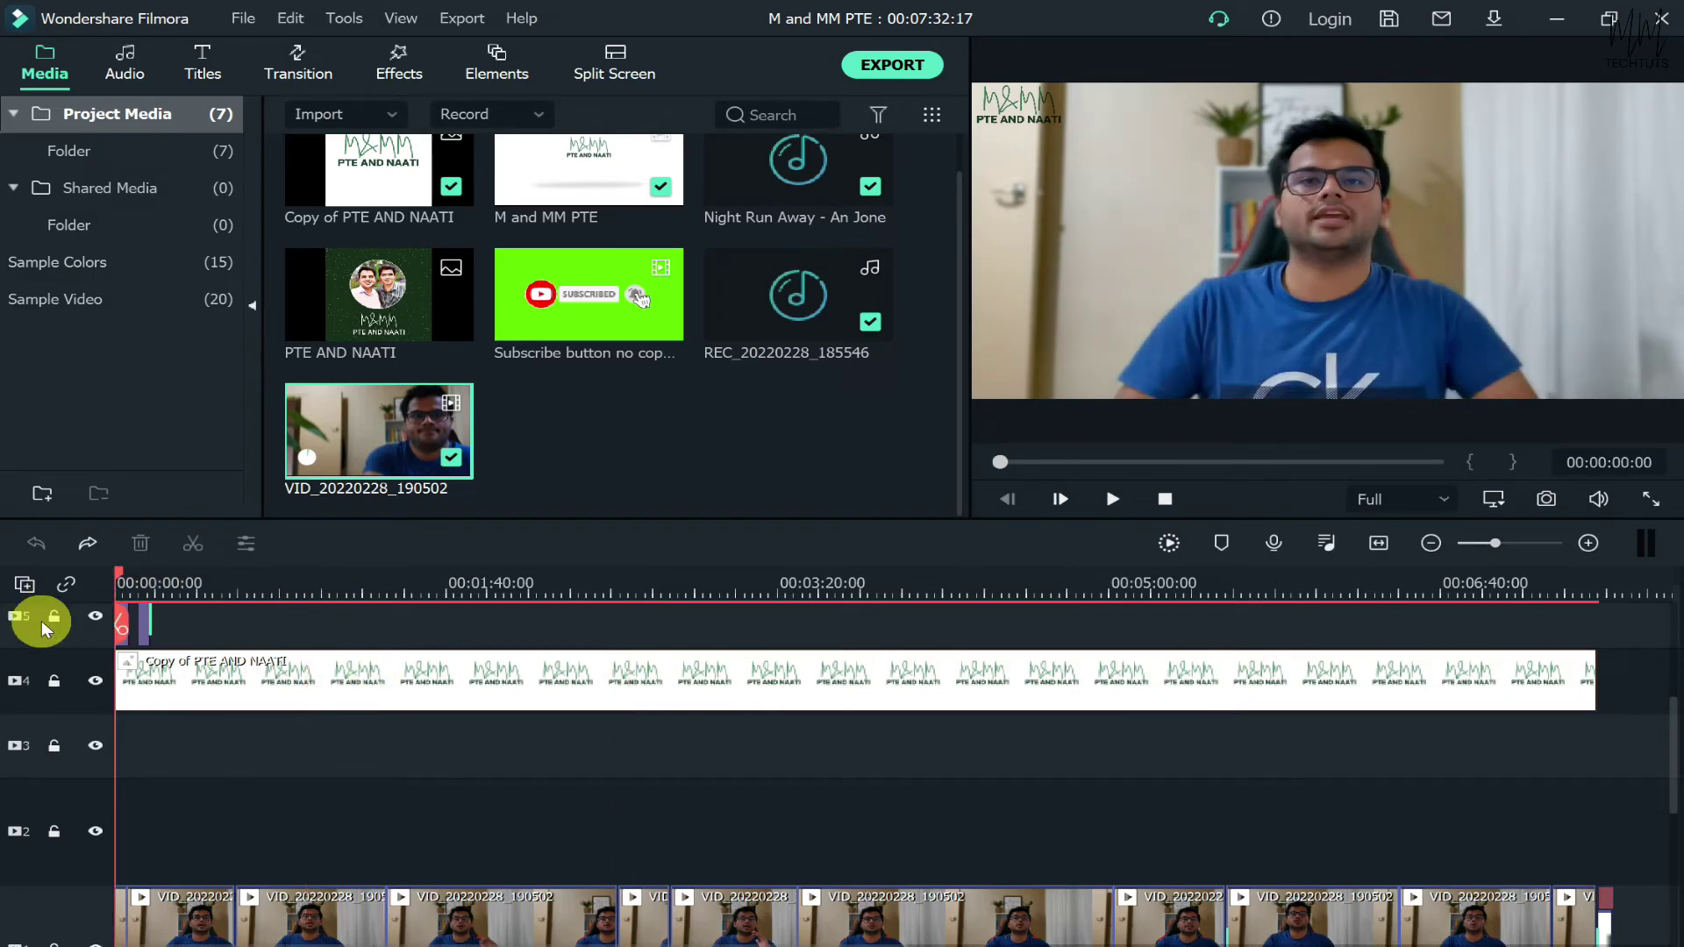